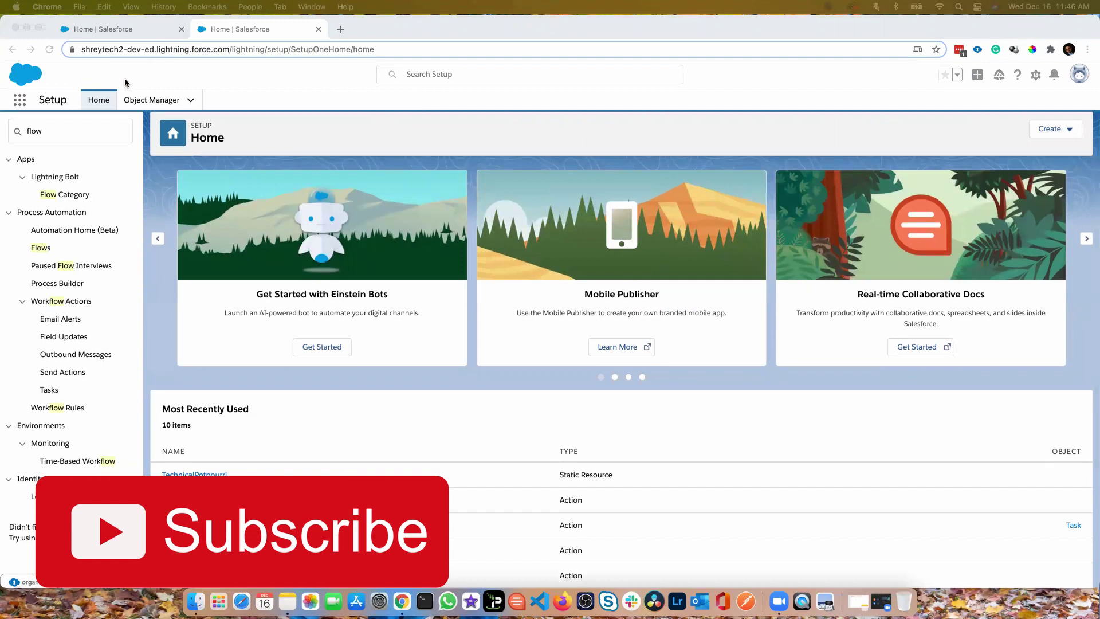
# Search Setup Quick Find for 'flow' and open Process Automation > Flows
pyautogui.click(60, 133)
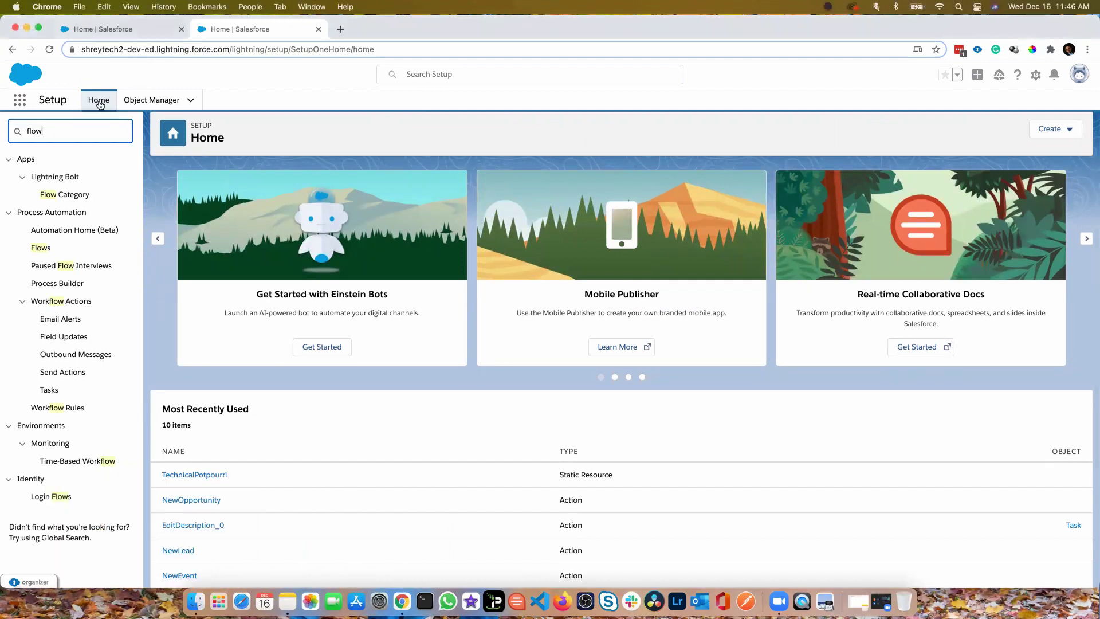
pyautogui.click(41, 247)
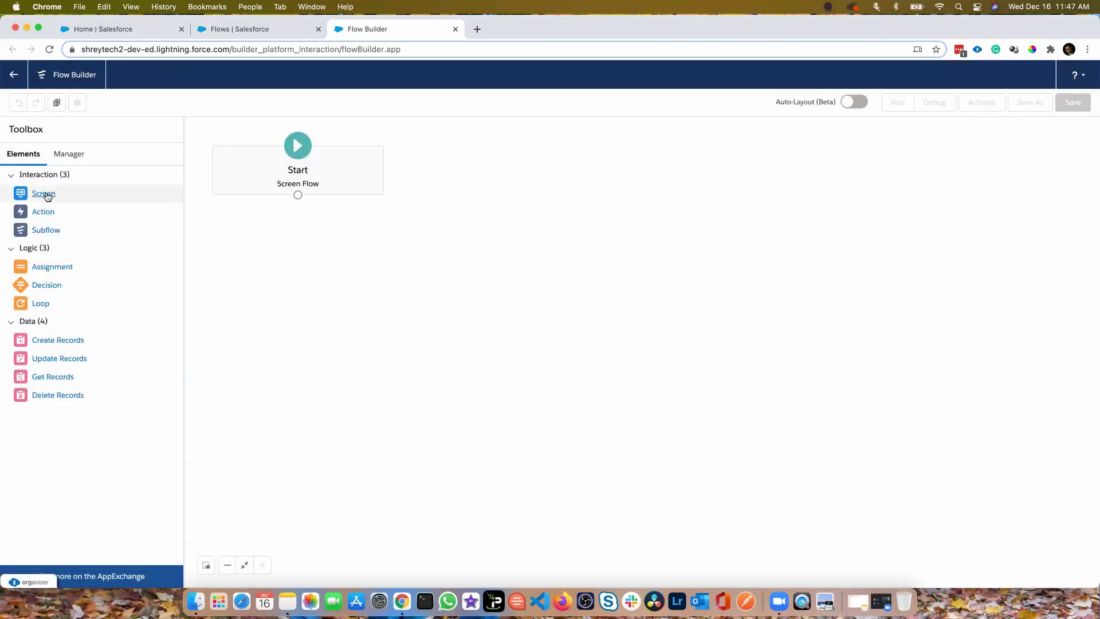
# Drag a Screen element from the Toolbox onto the canvas below Start
pyautogui.moveTo(47, 197); pyautogui.dragTo(537, 219)
# Label the new screen Screen1 so its API Name auto-fills as Screen1
pyautogui.click(804, 201)
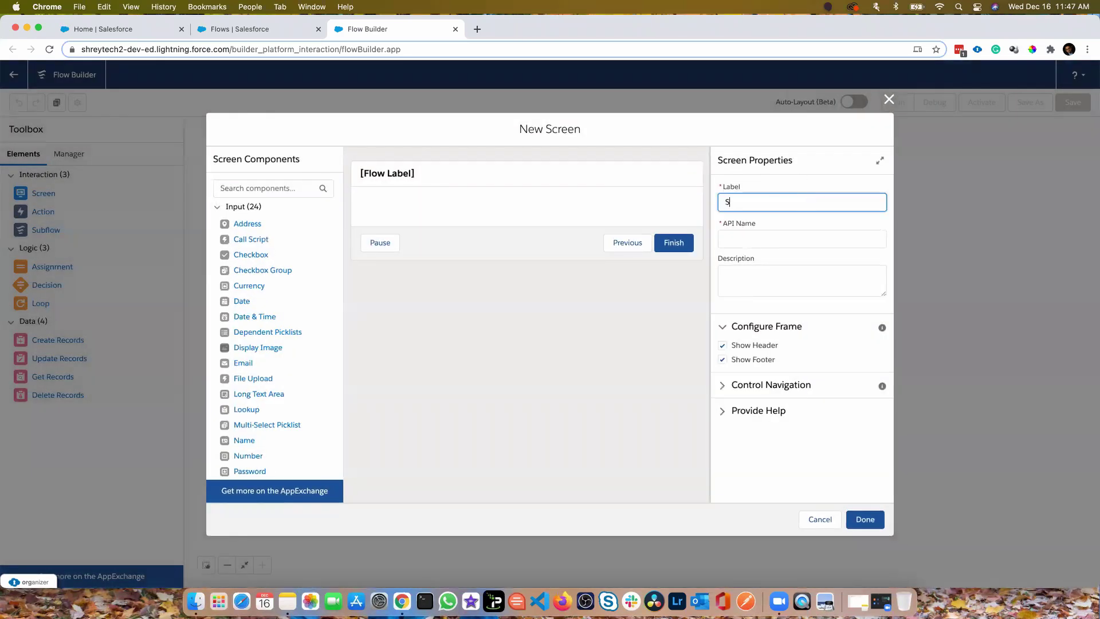
pyautogui.press('Tab')
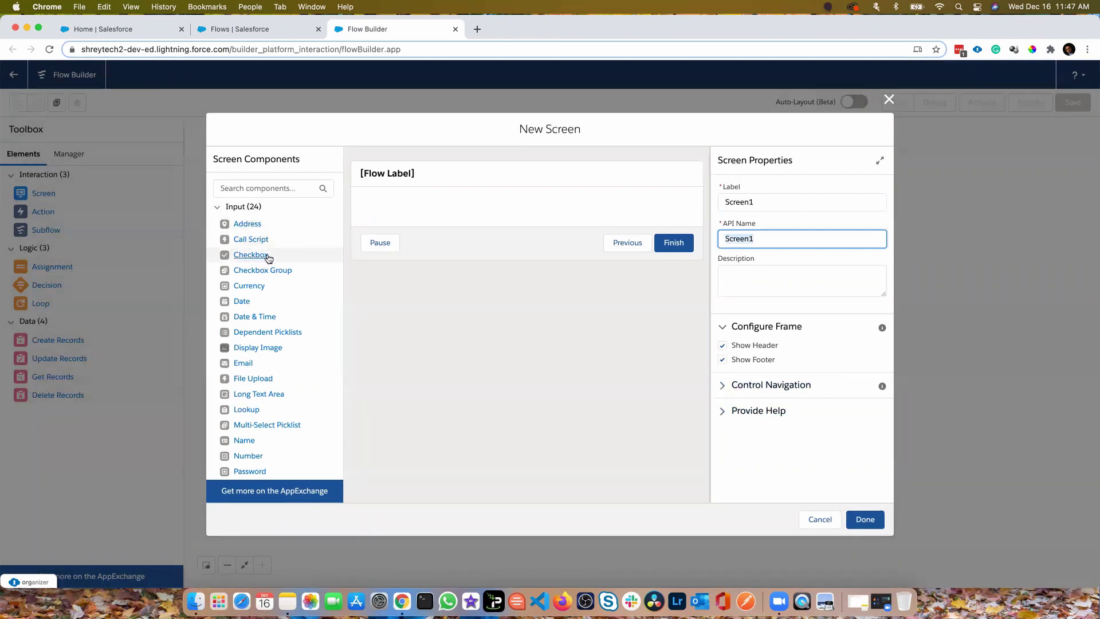
pyautogui.scroll(-5, 255, 250)
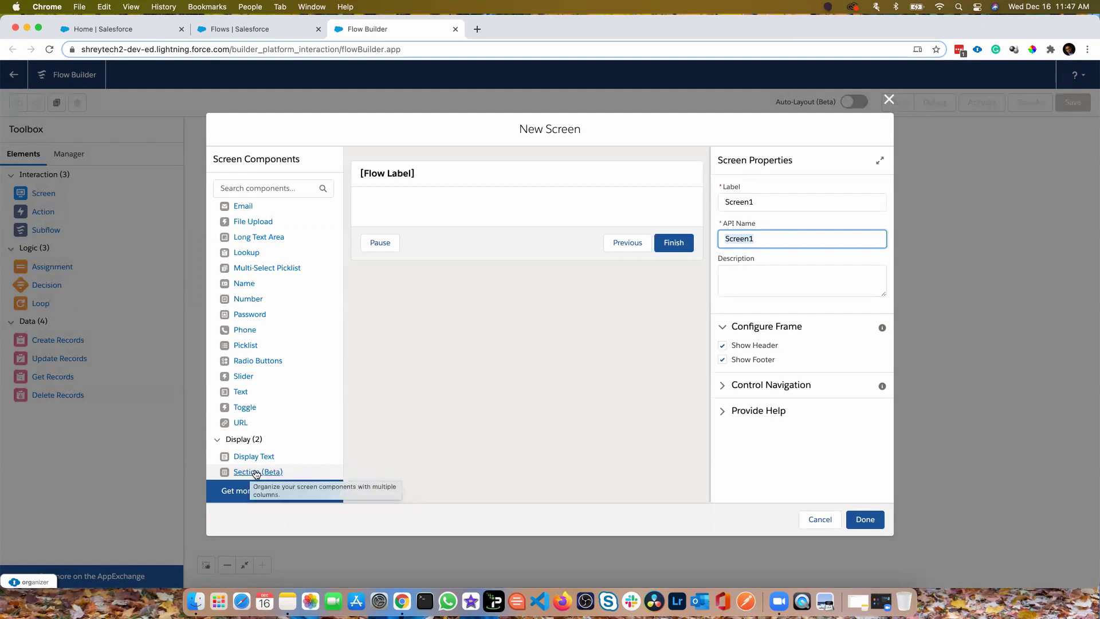
# Add a Section (Beta) and adjust it to three equal 4-of-12 columns
pyautogui.moveTo(249, 477); pyautogui.dragTo(435, 214)
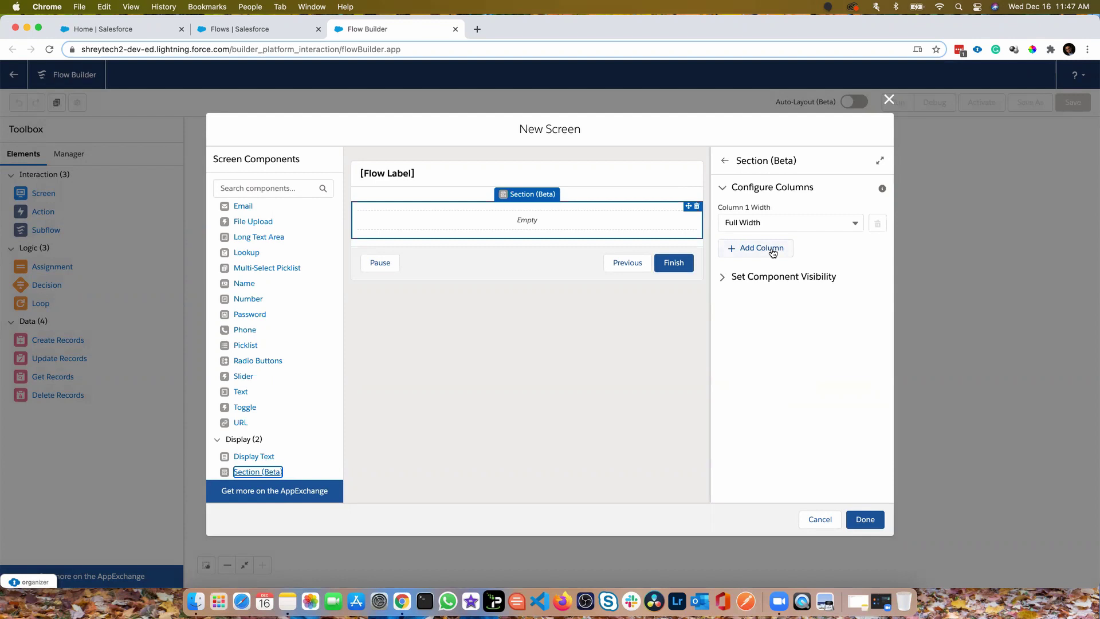
pyautogui.click(773, 252)
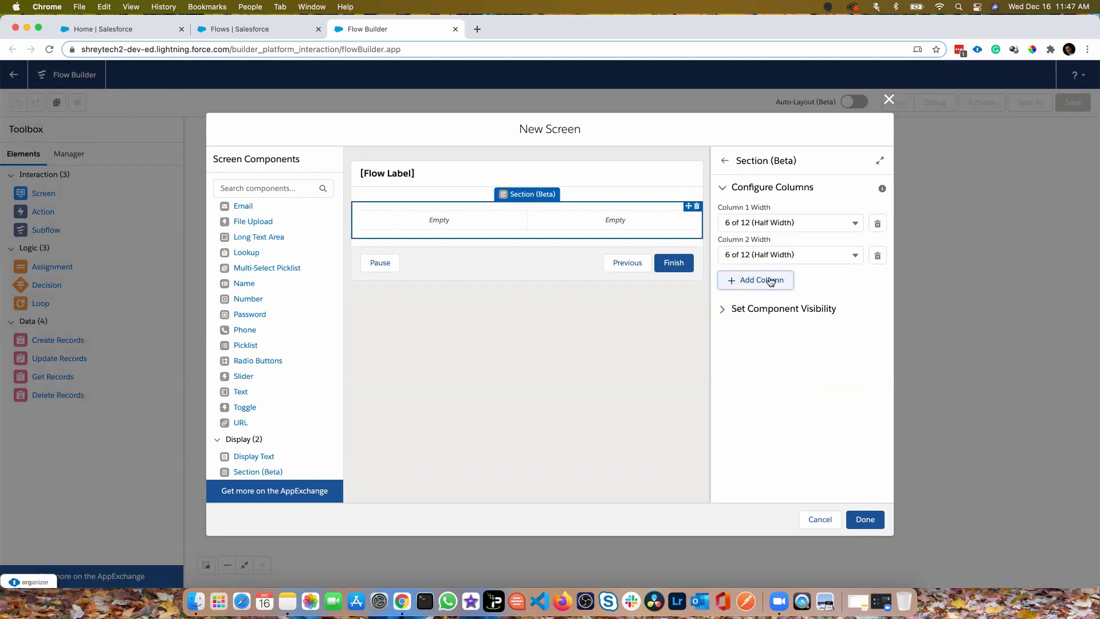
pyautogui.click(771, 277)
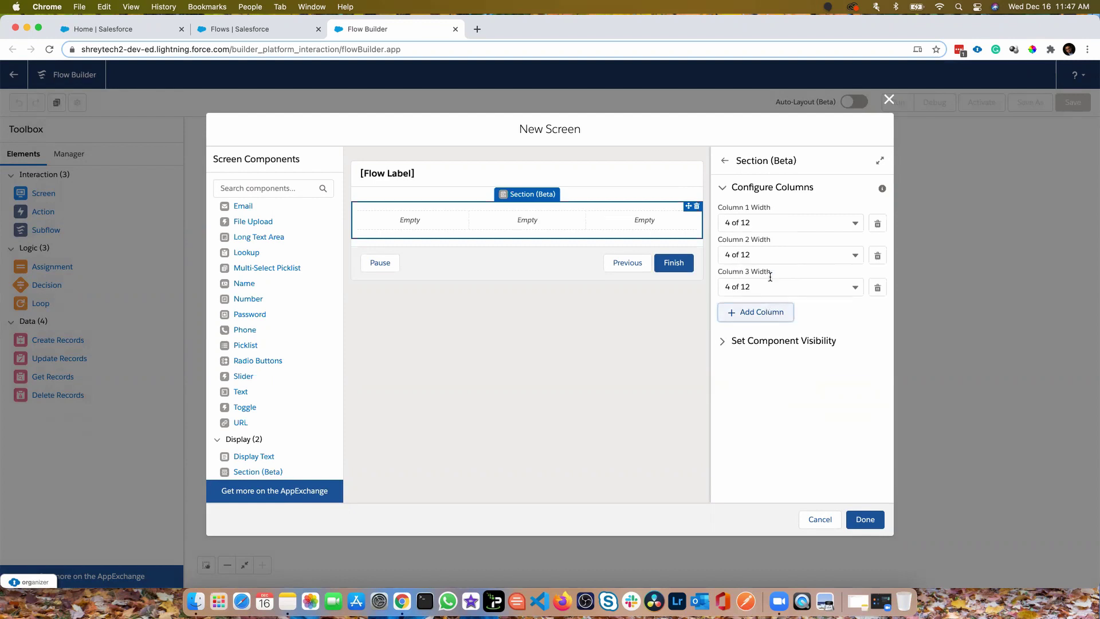
pyautogui.click(773, 311)
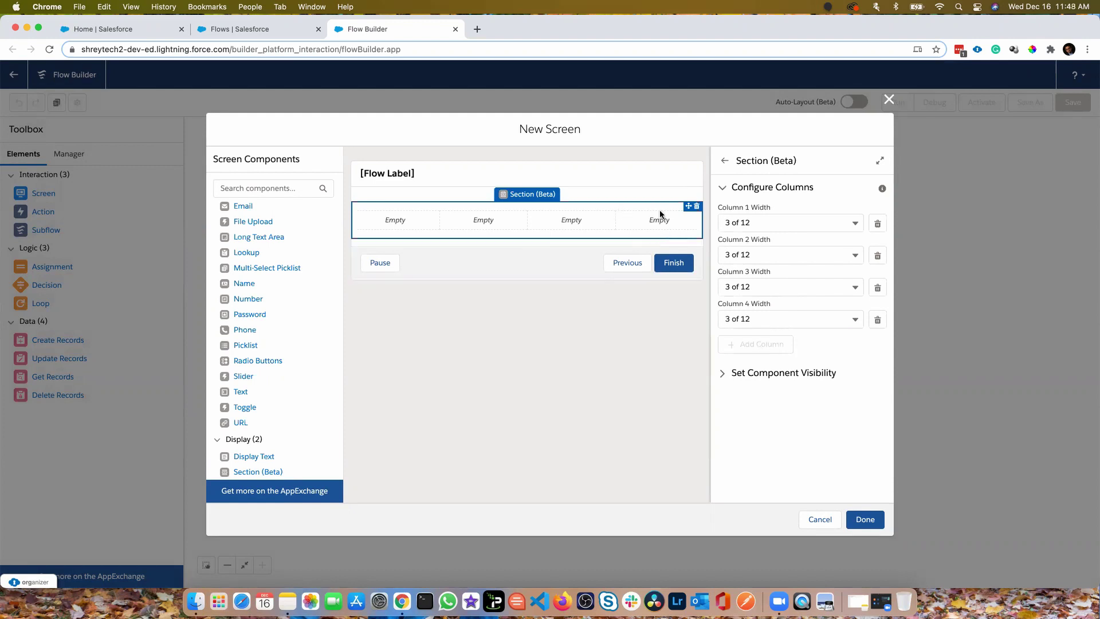
pyautogui.click(879, 320)
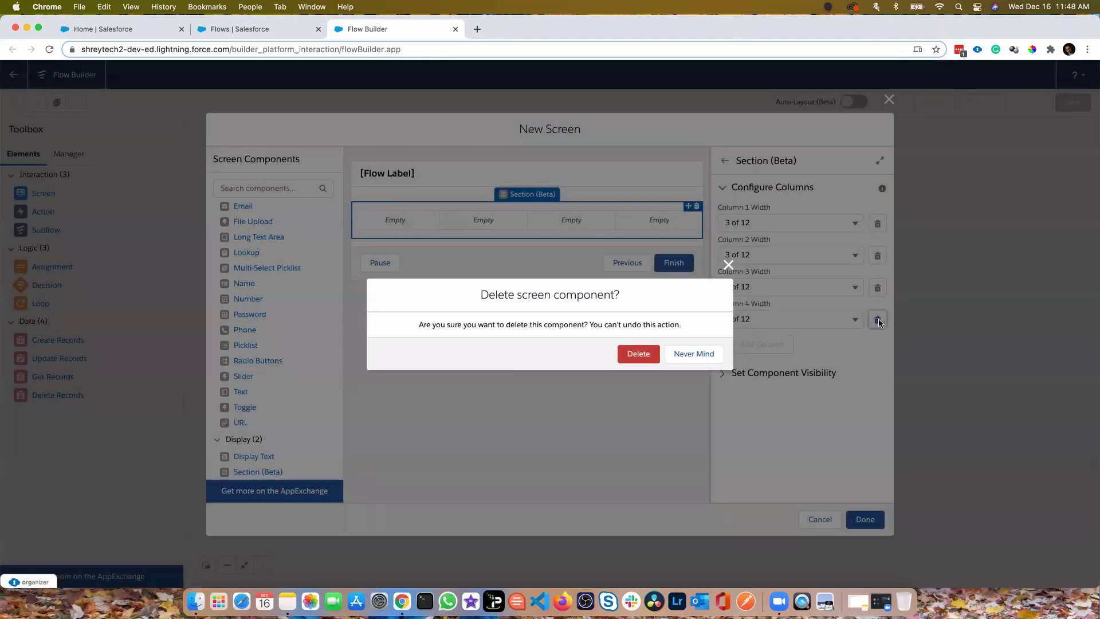
pyautogui.click(638, 355)
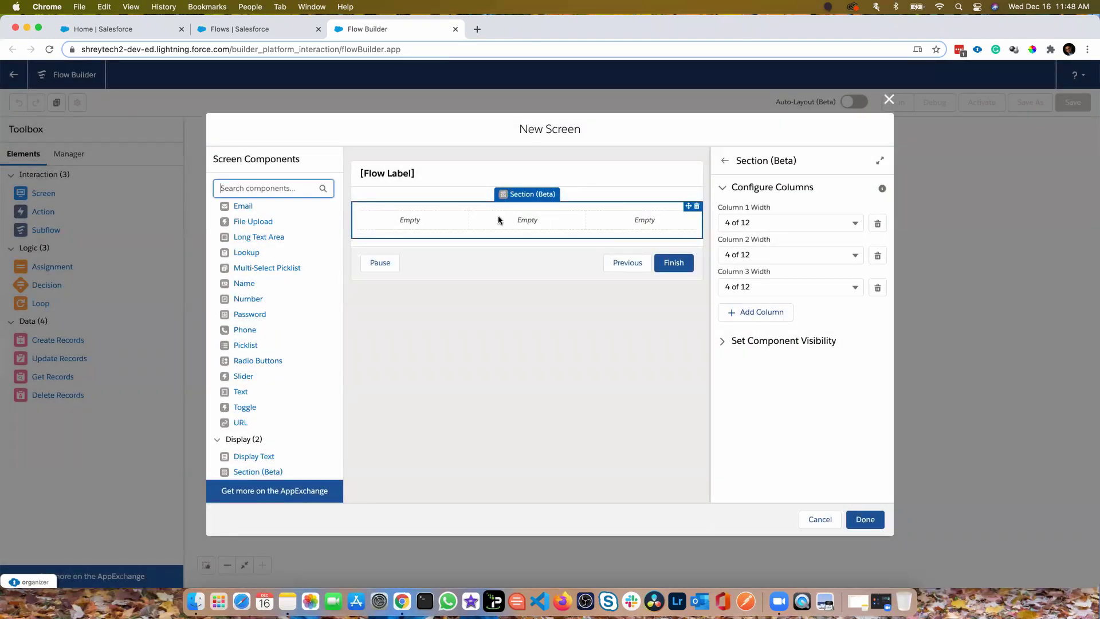
# Add a required Text input labelled First Name in the first column
pyautogui.click(409, 224)
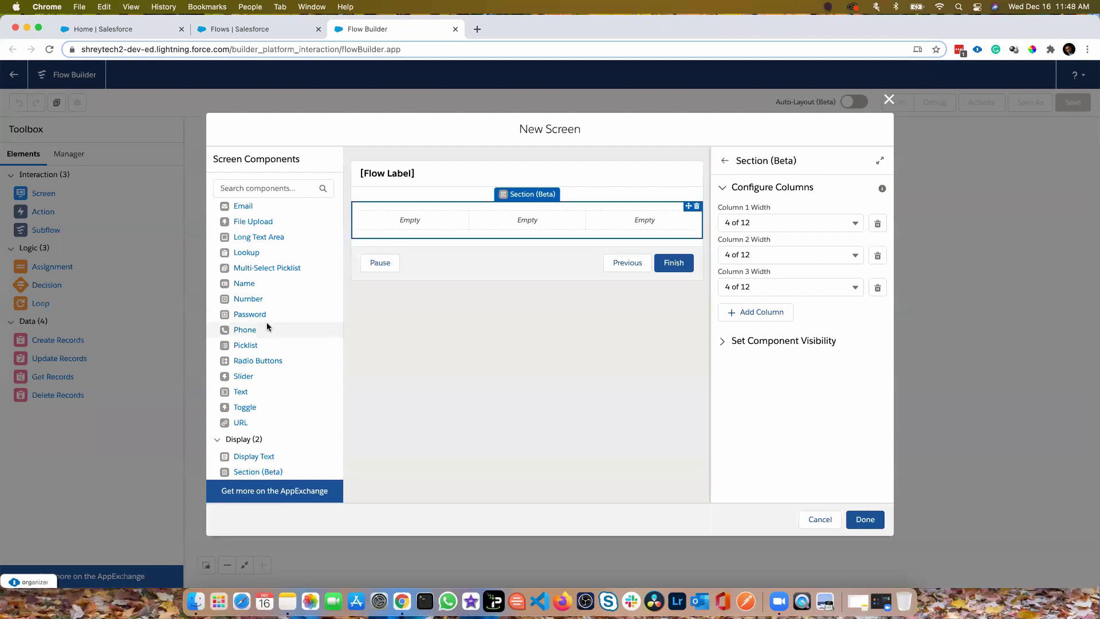
pyautogui.moveTo(240, 393); pyautogui.dragTo(404, 222)
pyautogui.click(753, 198)
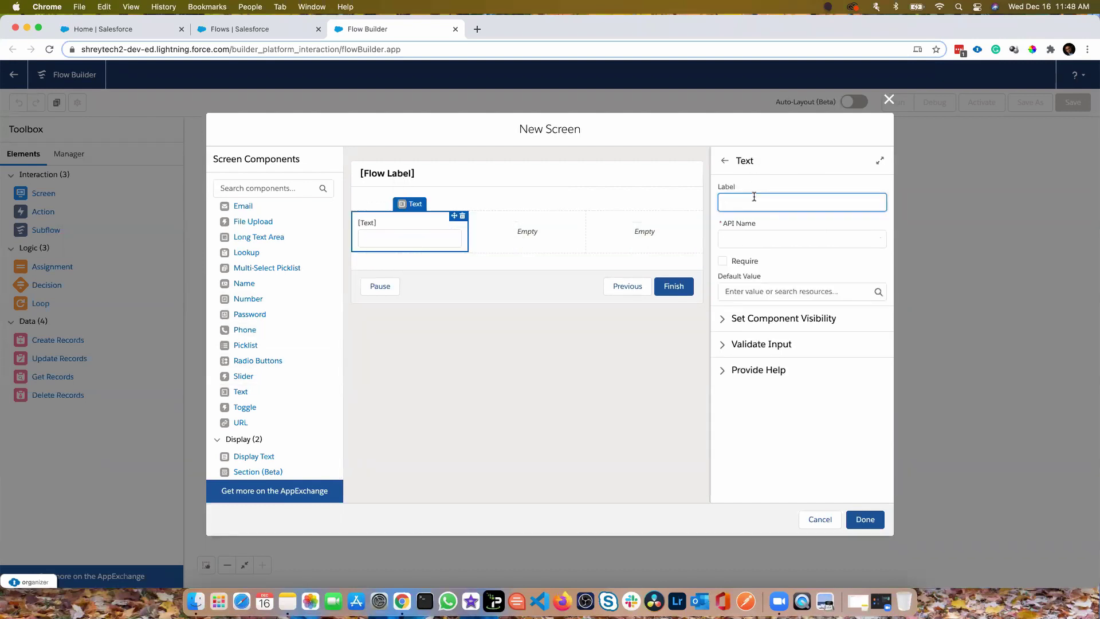
pyautogui.write('Fisrt N')
pyautogui.press('BackSpace')
pyautogui.press('BackSpace')
pyautogui.press('Tab')
pyautogui.click(722, 261)
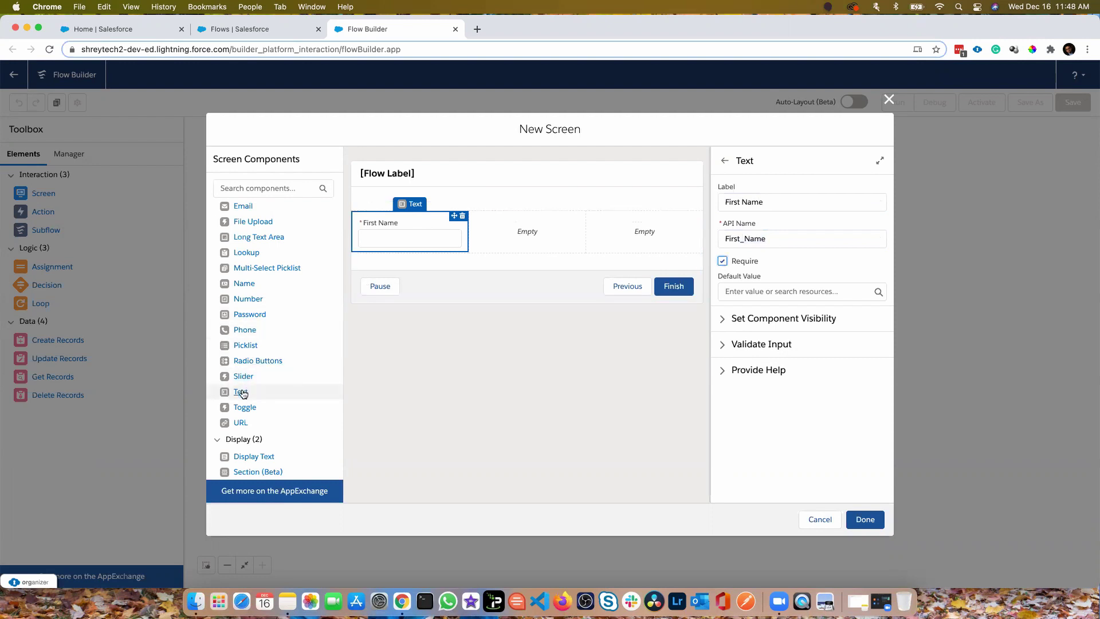
# Add a required Text input labelled Last Name in the second column
pyautogui.moveTo(241, 393); pyautogui.dragTo(524, 235)
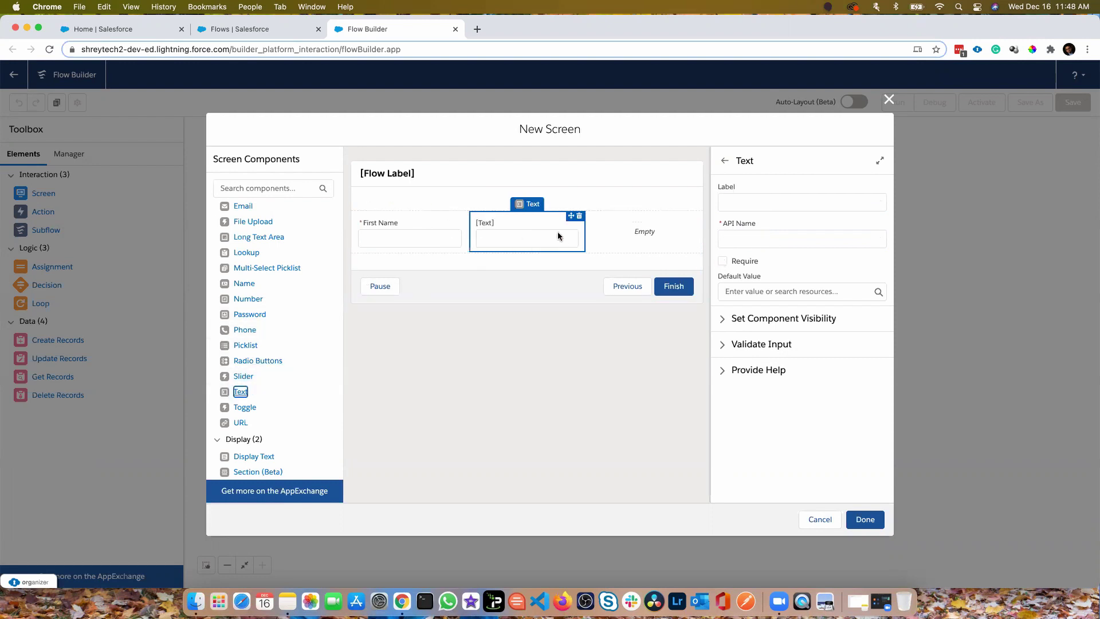
pyautogui.click(772, 201)
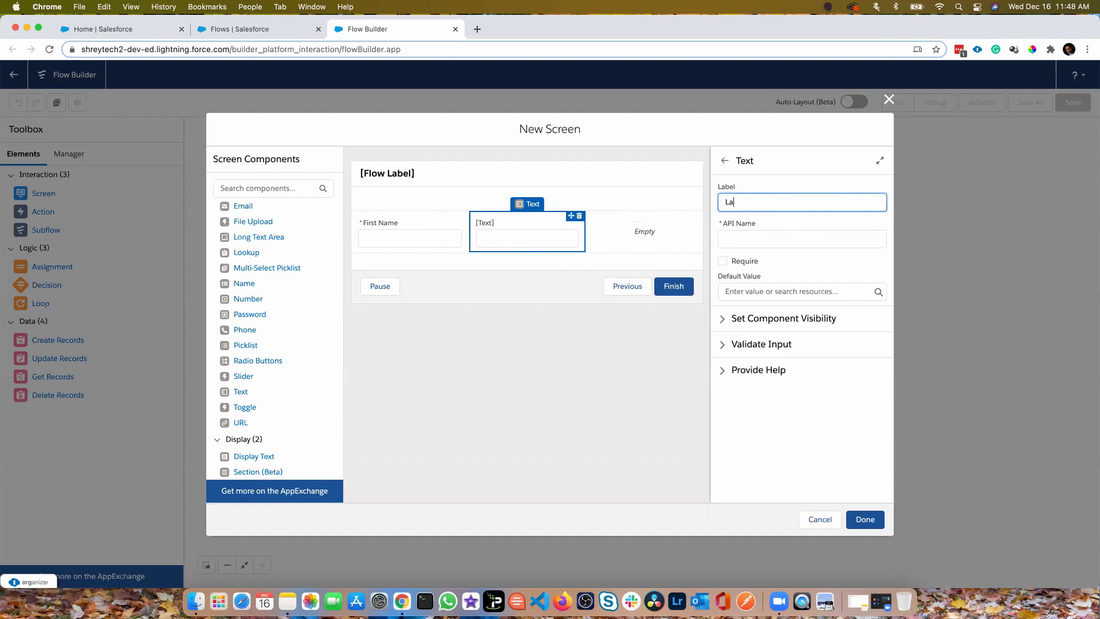
pyautogui.write('Last Name')
pyautogui.press('Tab')
pyautogui.click(742, 262)
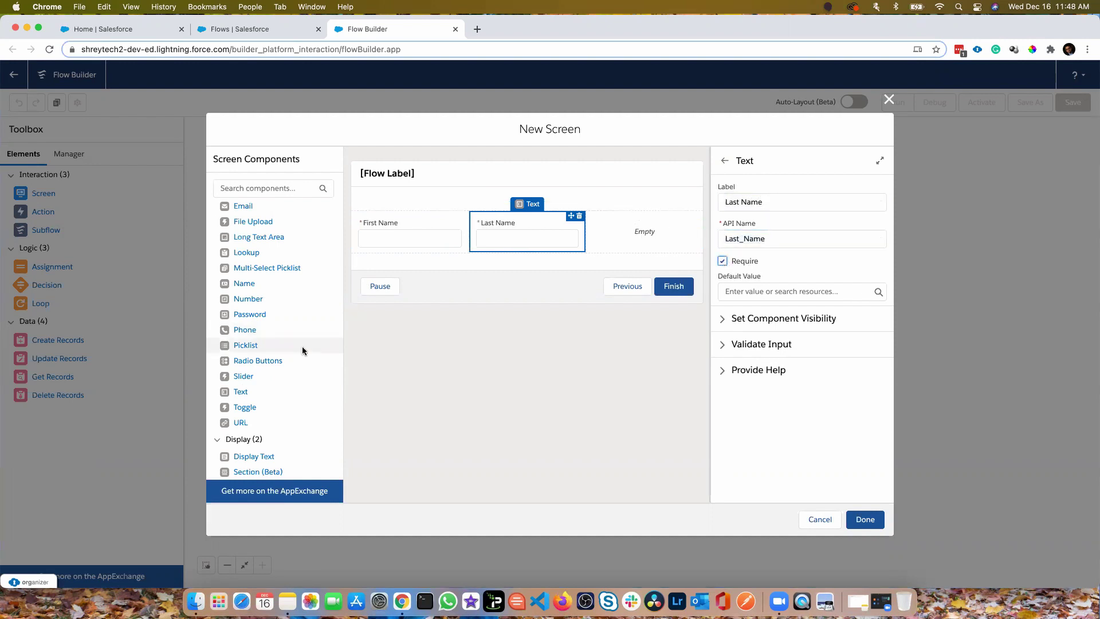
pyautogui.scroll(2, 302, 348)
pyautogui.scroll(-1, 302, 350)
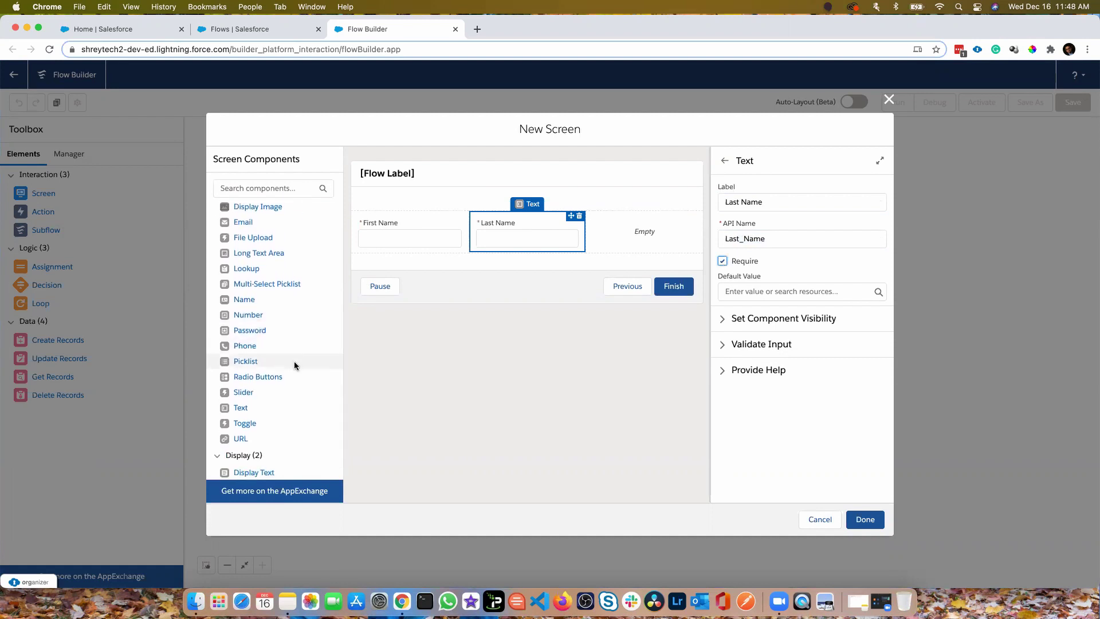
# Put a Toggle in the third column with API name DisplayImage and label Display Image
pyautogui.moveTo(243, 427); pyautogui.dragTo(615, 235)
pyautogui.click(776, 200)
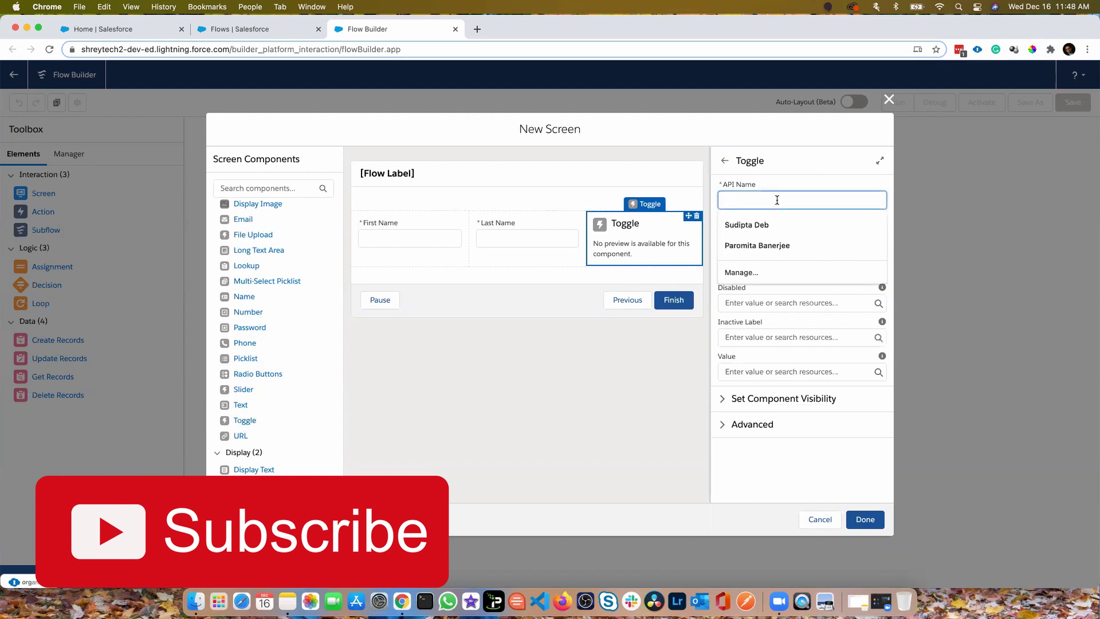
pyautogui.write('DisplayImage')
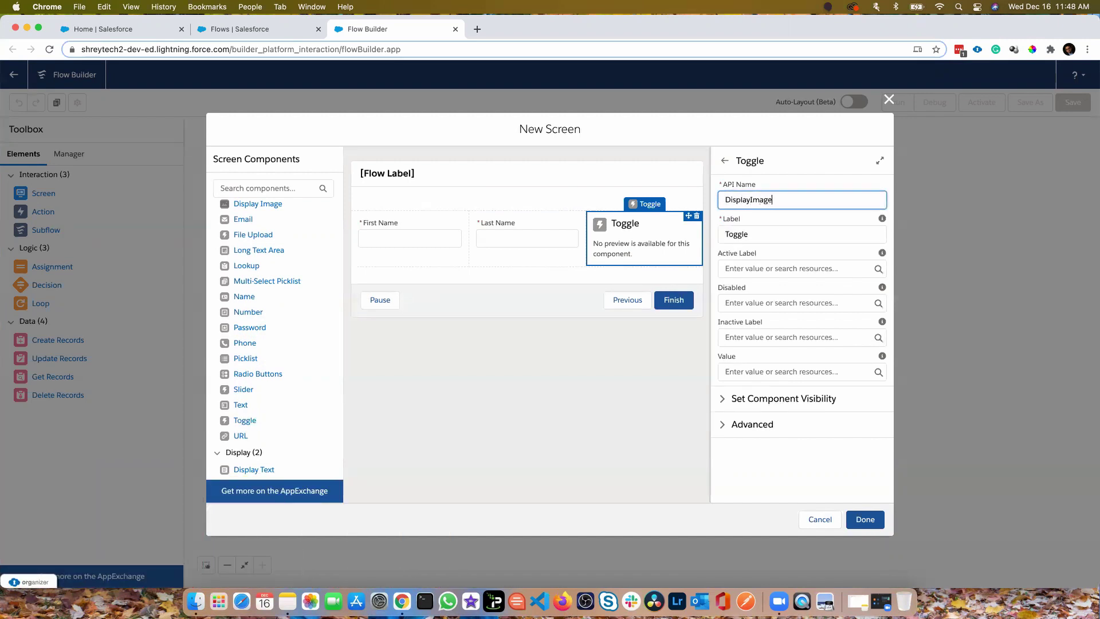
pyautogui.click(749, 241)
pyautogui.press('super+a')
pyautogui.write('Dis')
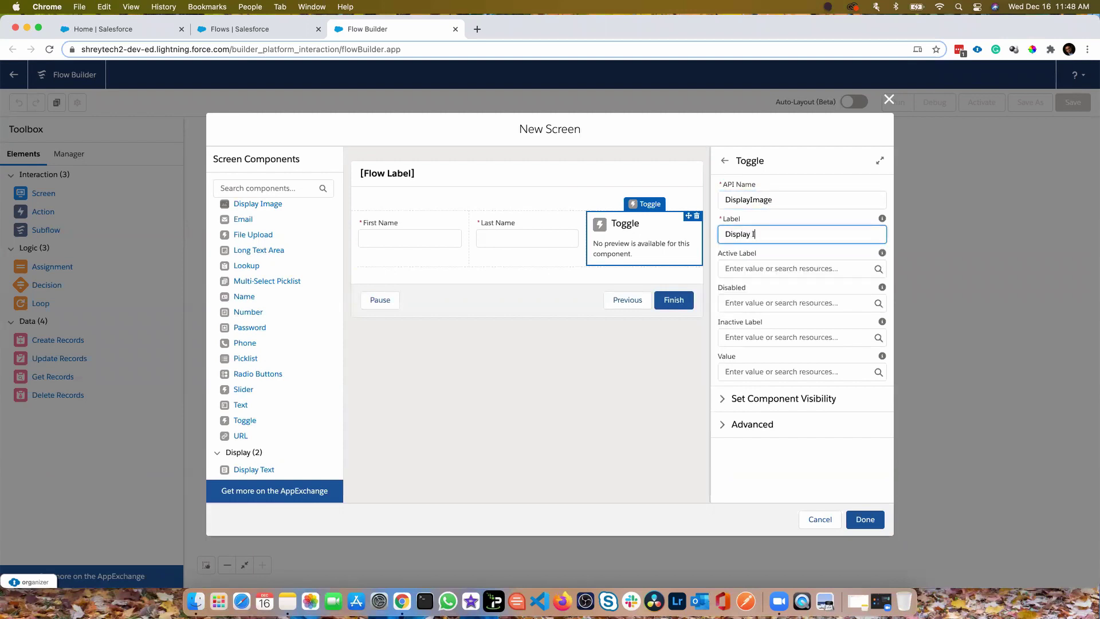
pyautogui.click(658, 393)
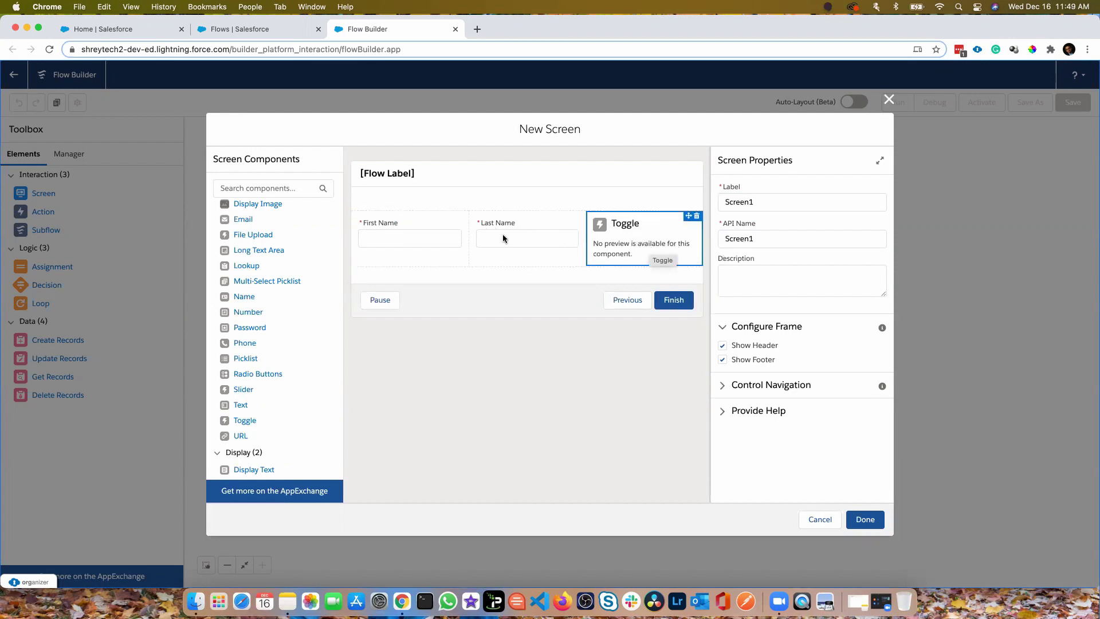
# Add a second Section (Beta) below the input row
pyautogui.scroll(-1, 277, 383)
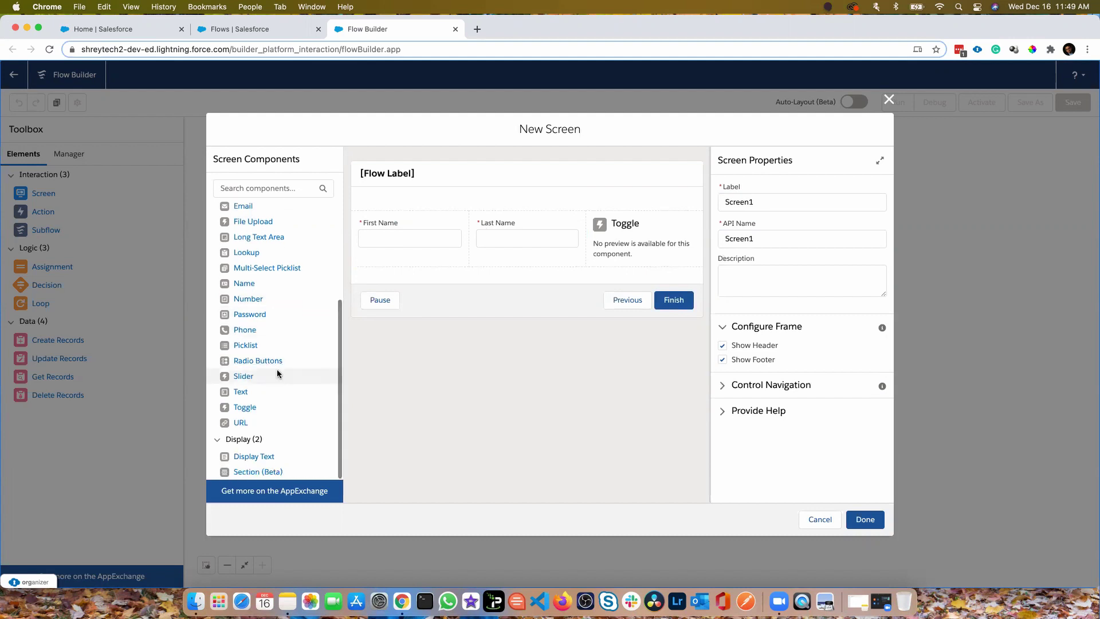
pyautogui.moveTo(250, 477); pyautogui.dragTo(465, 276)
pyautogui.scroll(4, 263, 388)
# Place a Display Image component in the new section with API name Image
pyautogui.moveTo(273, 287); pyautogui.dragTo(518, 301)
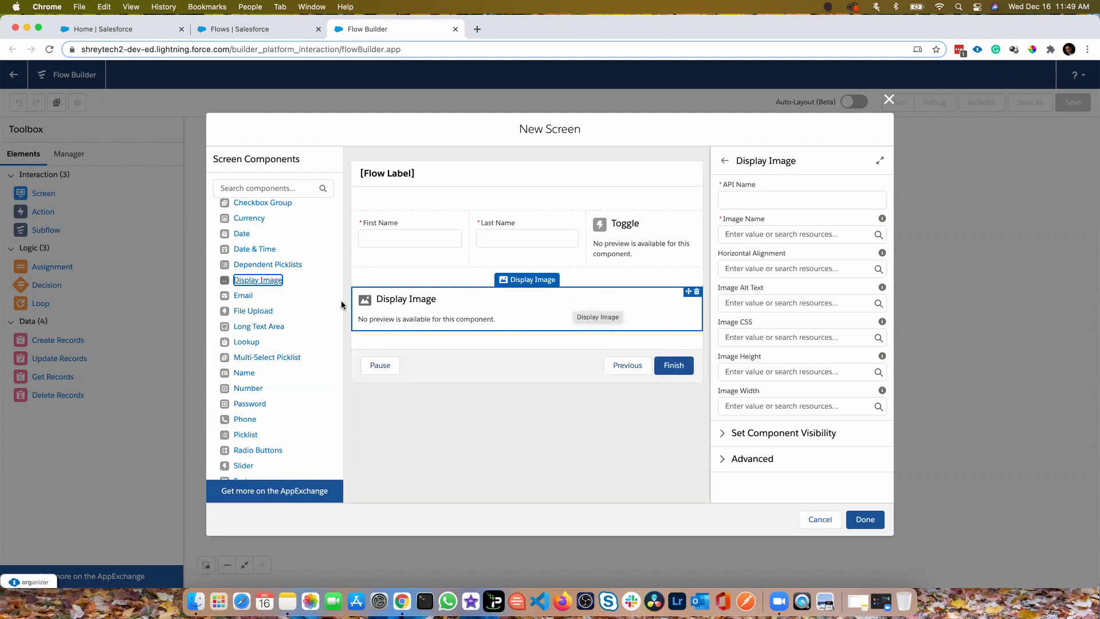
pyautogui.click(791, 200)
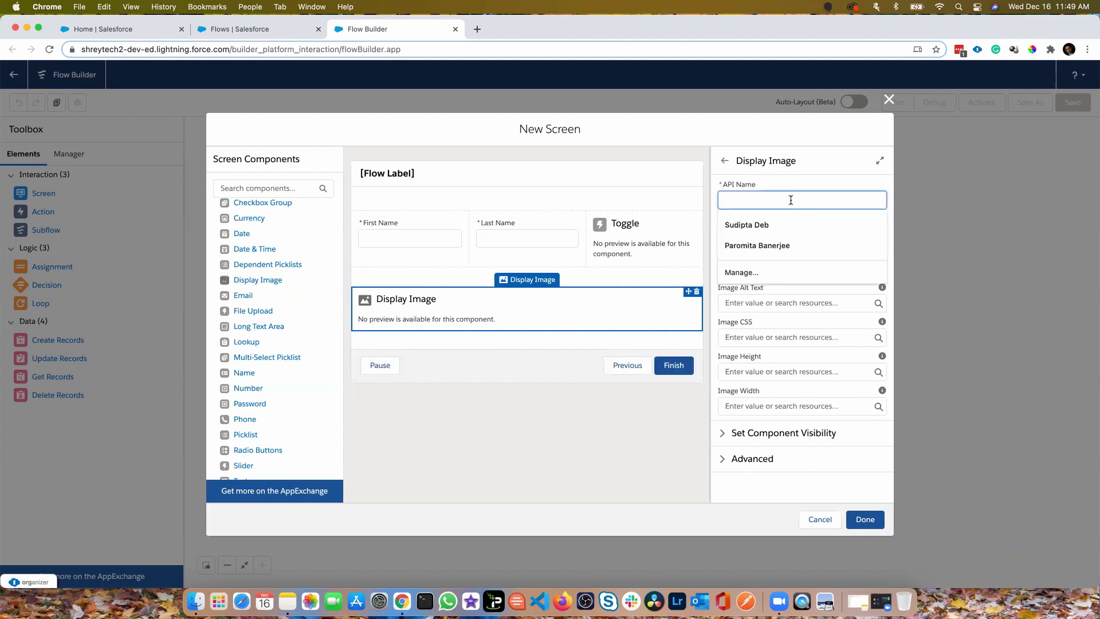
pyautogui.write('Image')
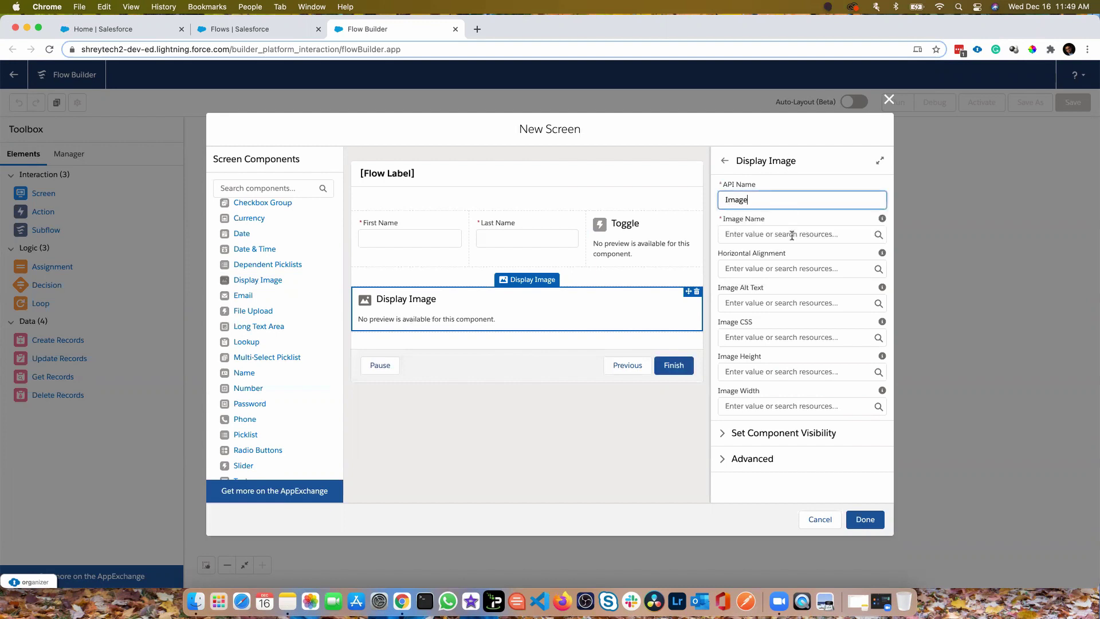
pyautogui.click(150, 30)
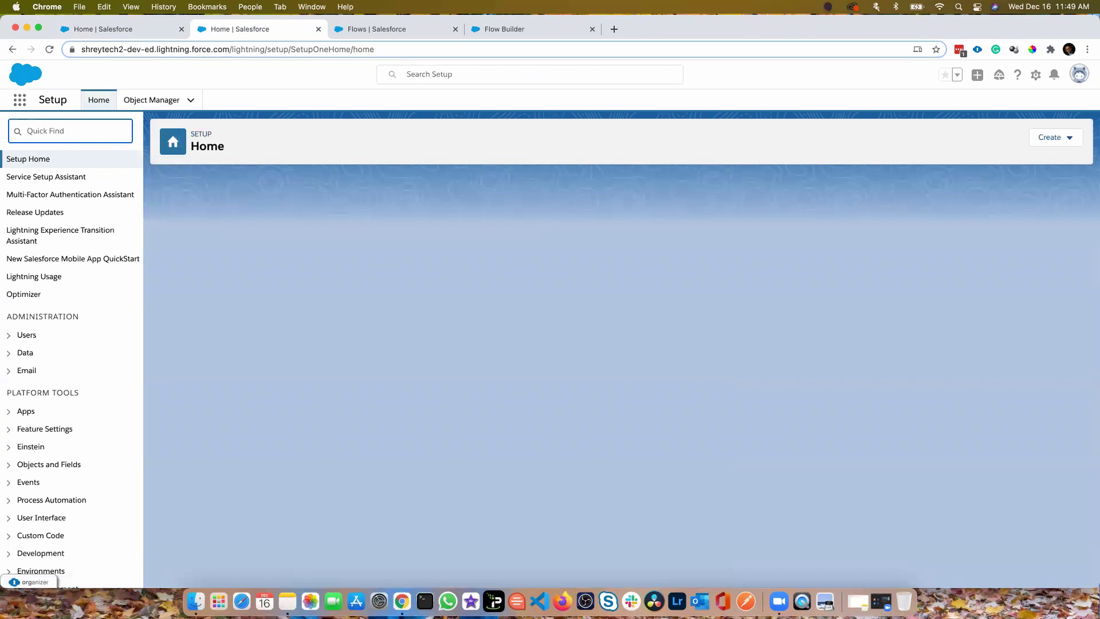
# Open the TechnicalPotpourri static resource in Setup and copy its name
pyautogui.write('st')
pyautogui.click(92, 132)
pyautogui.write('ati')
pyautogui.click(68, 178)
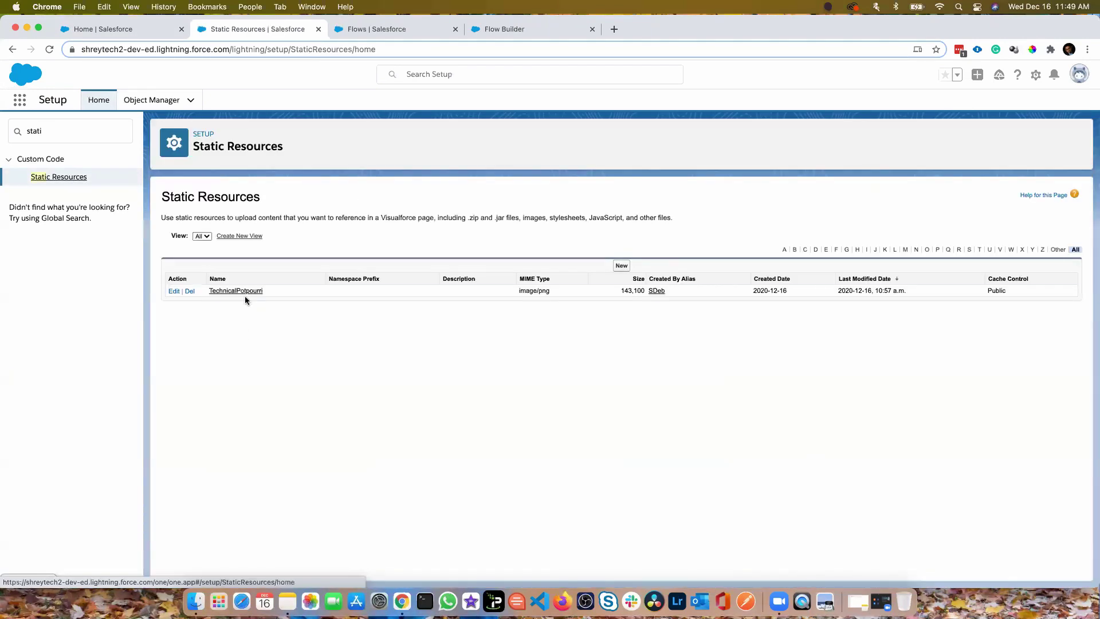
pyautogui.moveTo(271, 290); pyautogui.dragTo(234, 294)
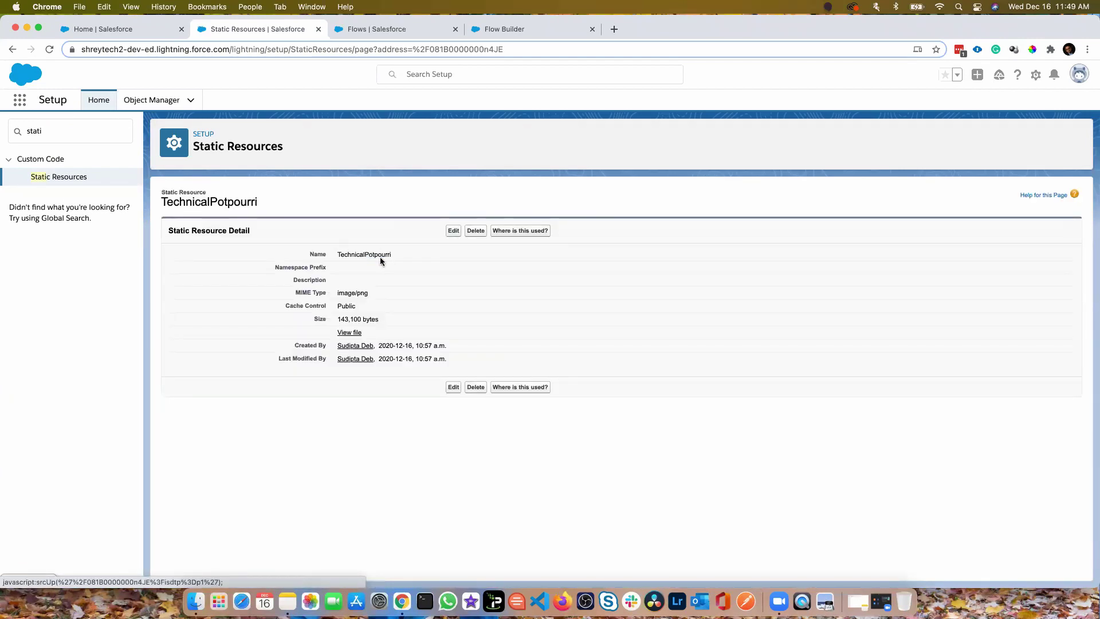
pyautogui.doubleClick(381, 258)
pyautogui.press('super+c')
# Back in Flow Builder, paste TechnicalPotpourri into the Display Image component's Image Name
pyautogui.click(510, 32)
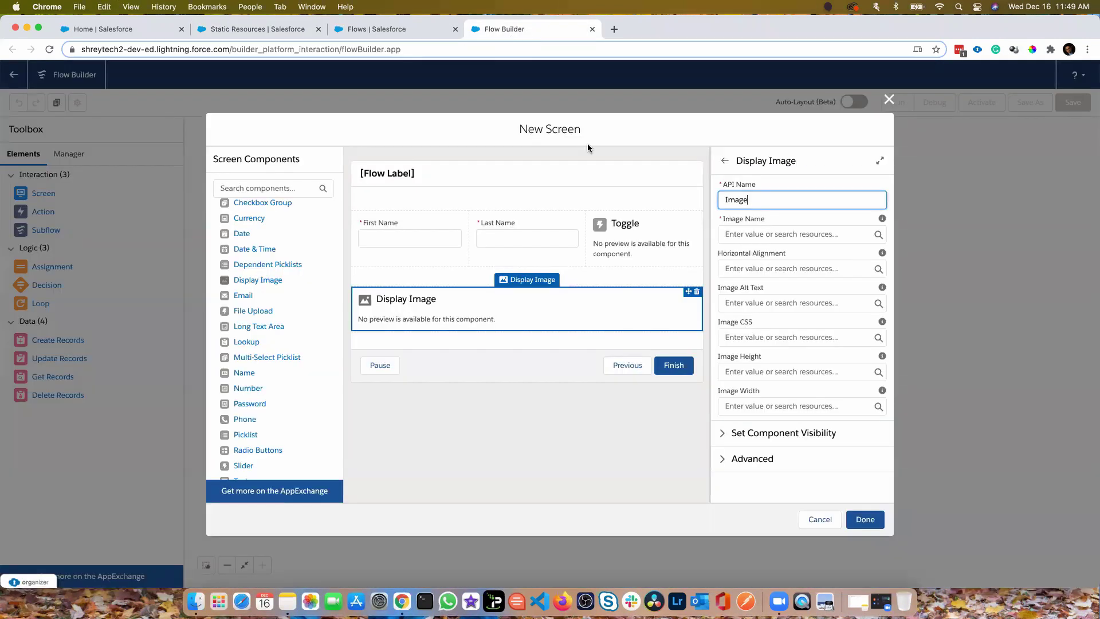
pyautogui.click(764, 234)
pyautogui.press('super+v')
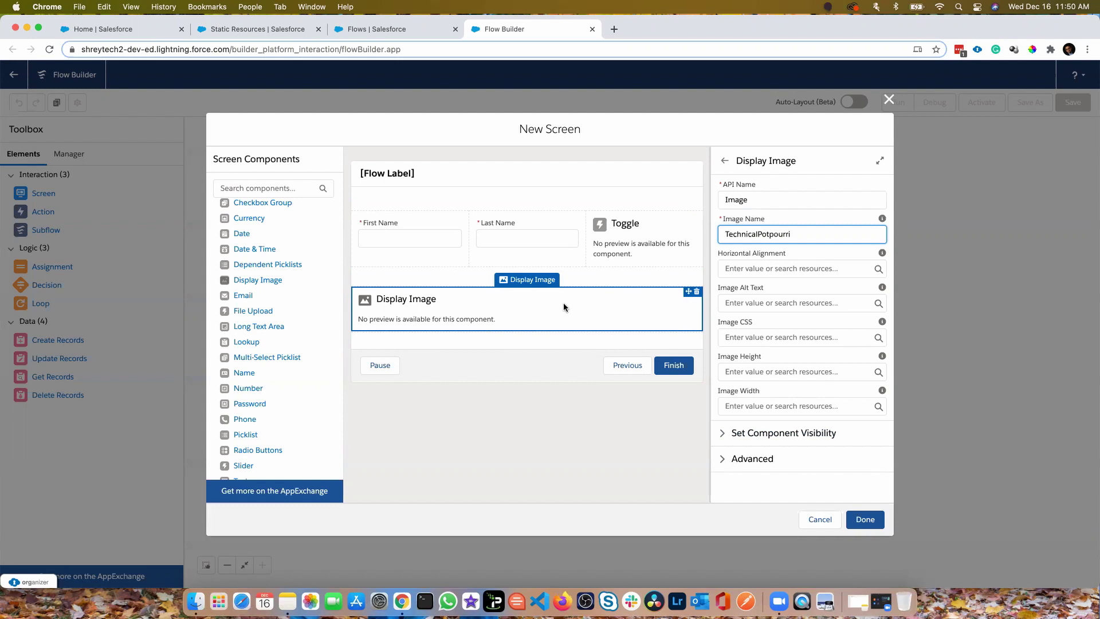
# Set the image's component visibility to show when All Conditions Are Met
pyautogui.click(768, 433)
pyautogui.scroll(-1, 799, 390)
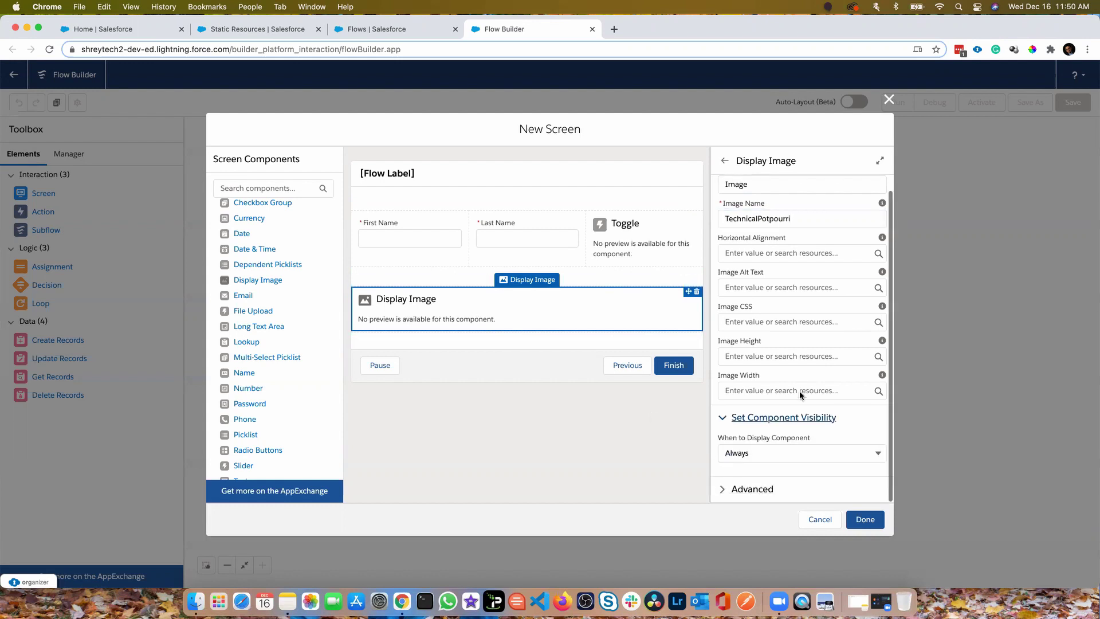
pyautogui.click(770, 454)
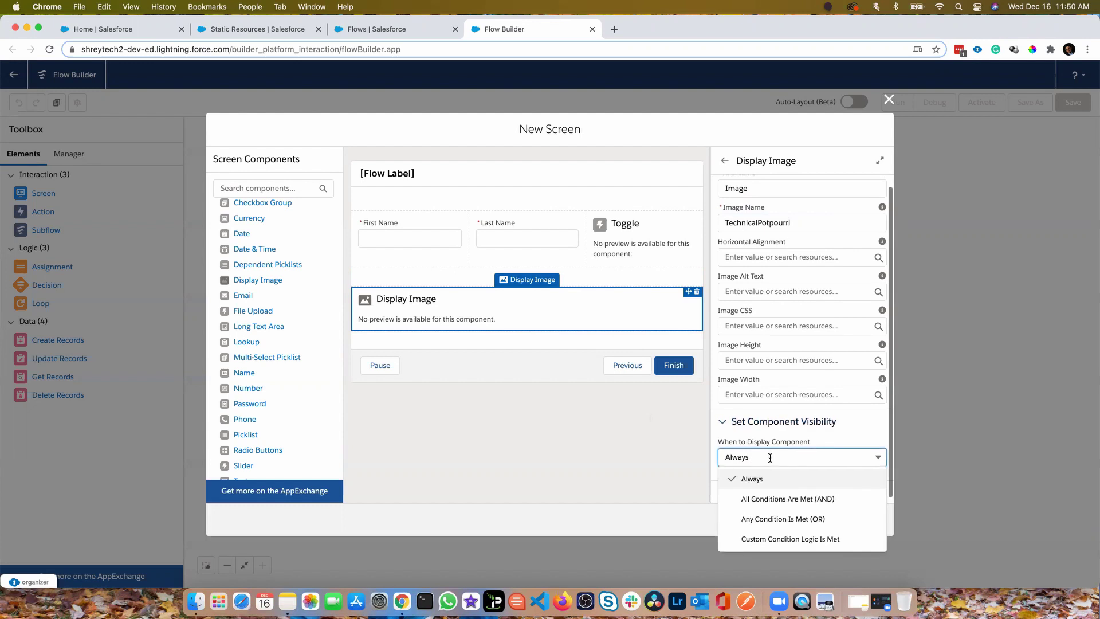
pyautogui.click(776, 499)
pyautogui.scroll(-1, 745, 430)
# Add the condition {!DisplayImage.value} Equals {!$GlobalConstant.True}, then finish editing the screen
pyautogui.click(628, 396)
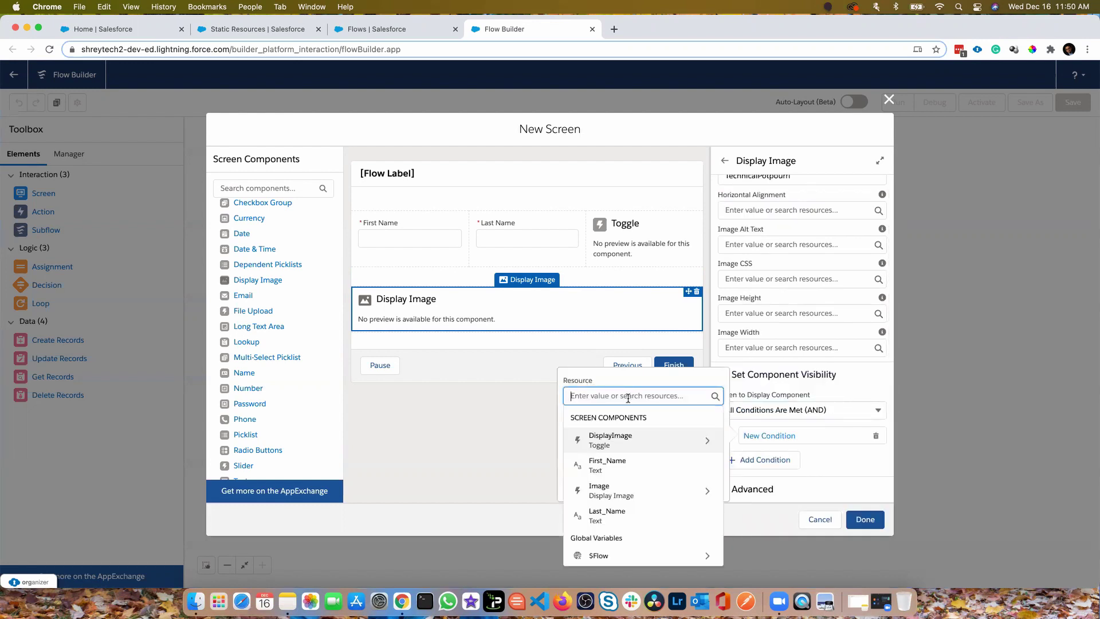
pyautogui.click(640, 443)
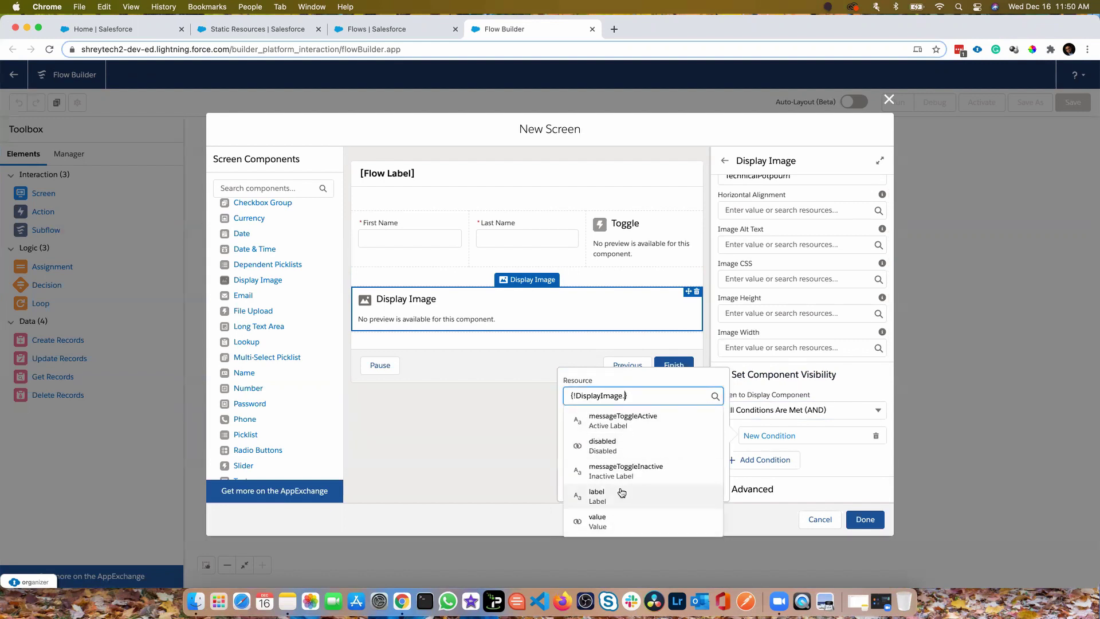
pyautogui.click(602, 520)
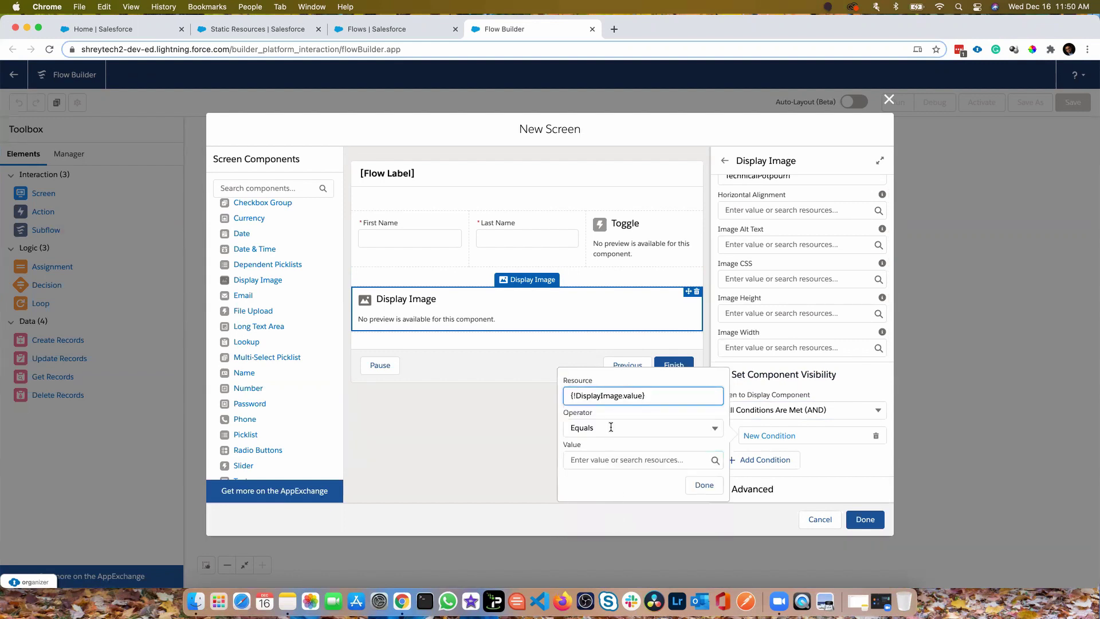
pyautogui.click(614, 463)
pyautogui.click(619, 301)
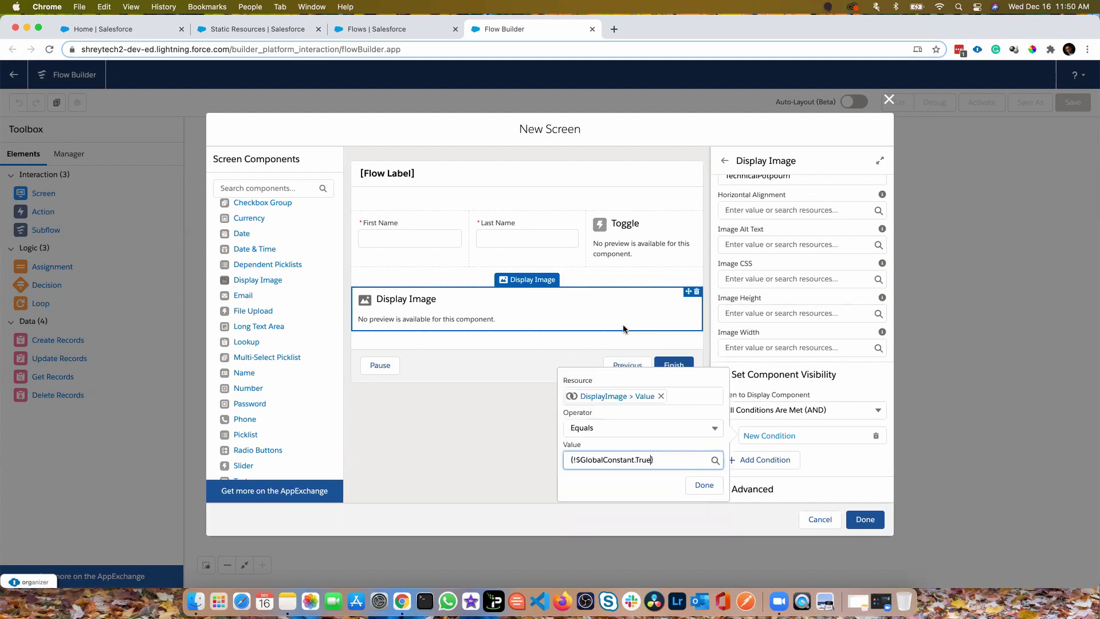
pyautogui.click(704, 485)
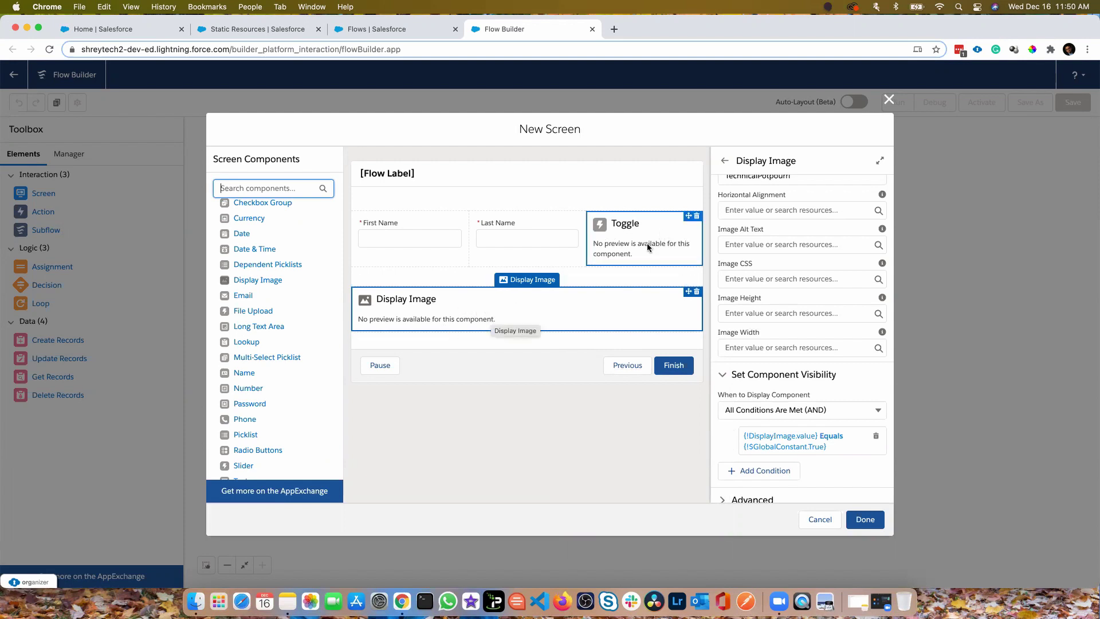
pyautogui.click(859, 516)
# Save the flow with the label and API name MultiColumn
pyautogui.click(1073, 102)
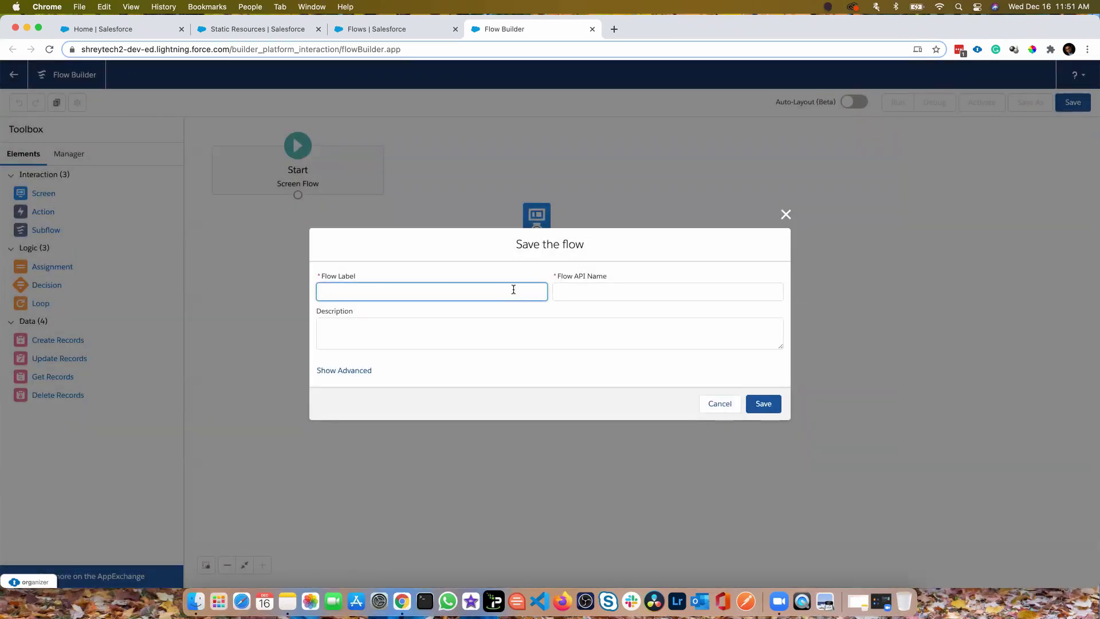
pyautogui.write('MultiColumn')
pyautogui.press('Tab')
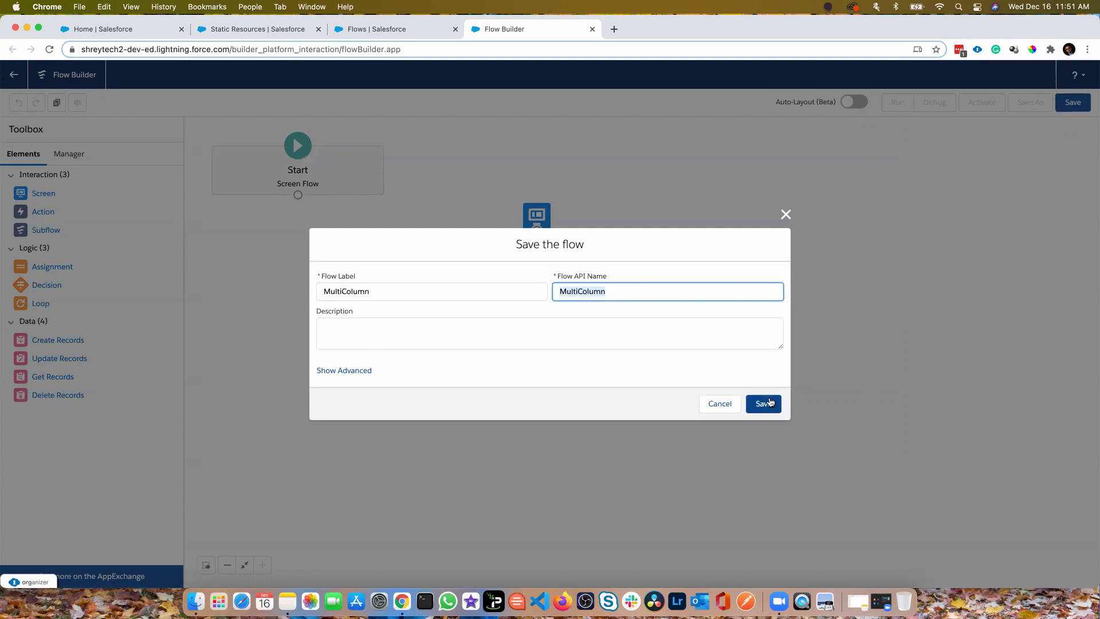
pyautogui.click(763, 403)
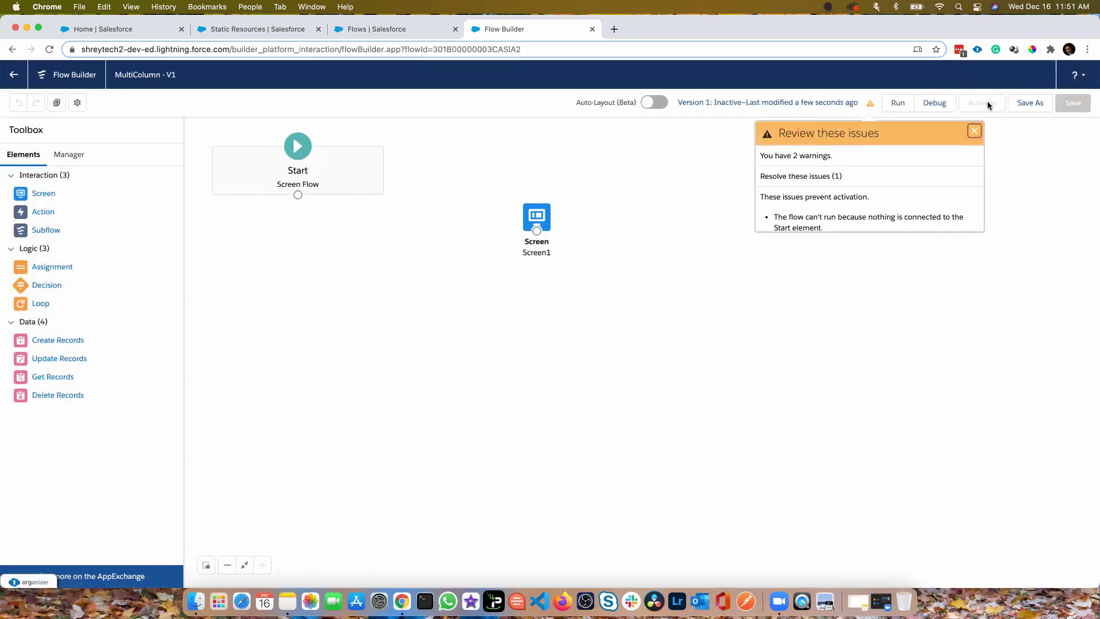
# Connect the Start element to Screen1 and save the flow as version 2
pyautogui.click(1023, 109)
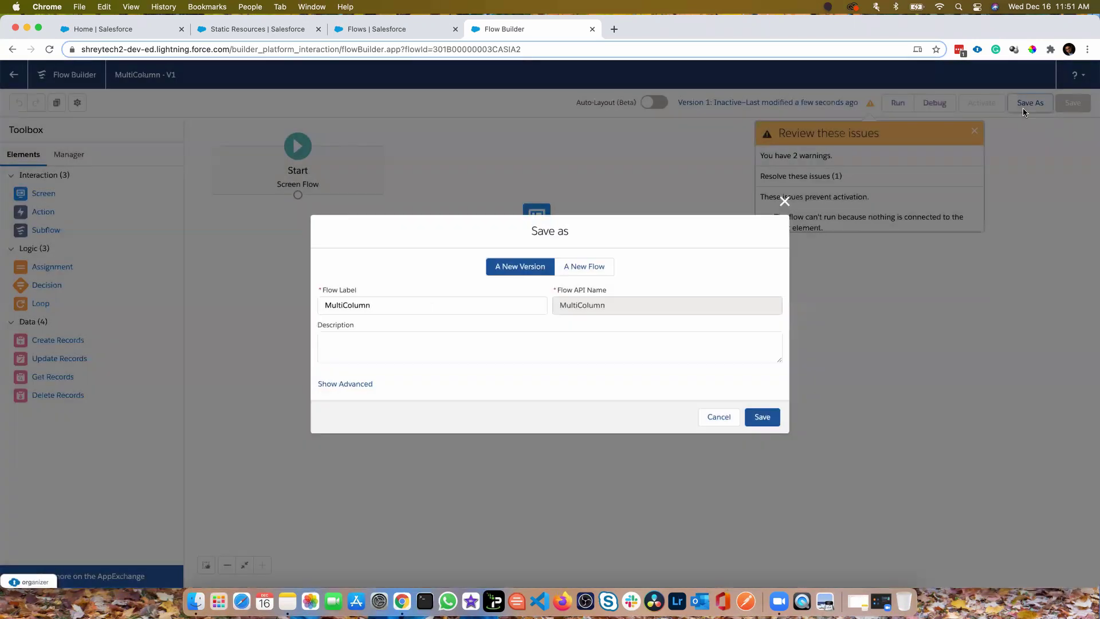
pyautogui.click(722, 417)
pyautogui.moveTo(302, 196); pyautogui.dragTo(537, 221)
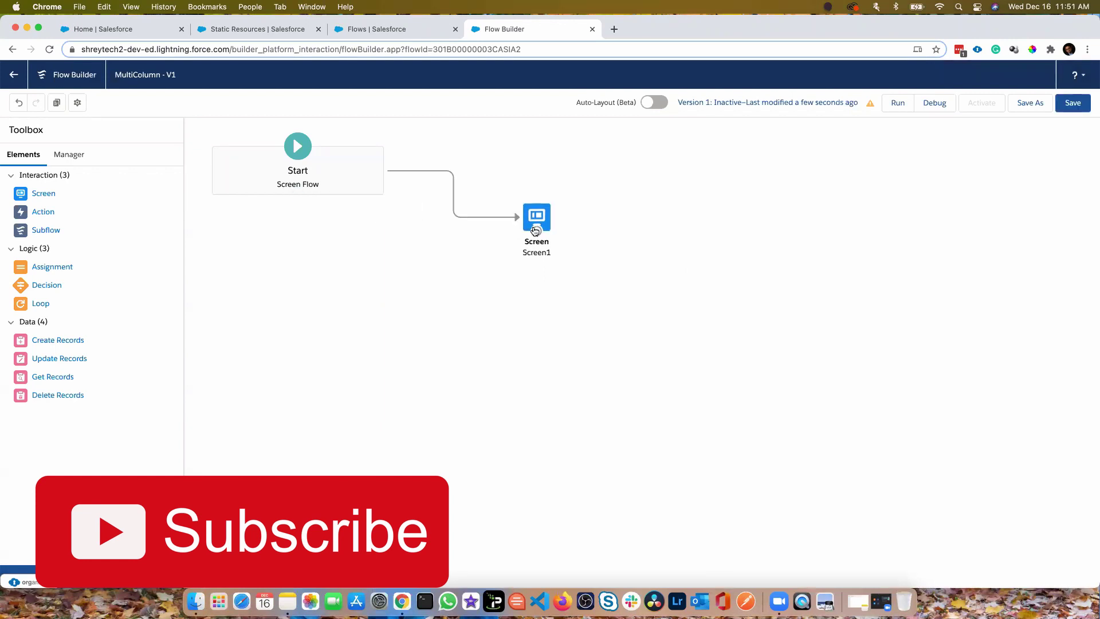
pyautogui.click(1037, 103)
pyautogui.click(781, 419)
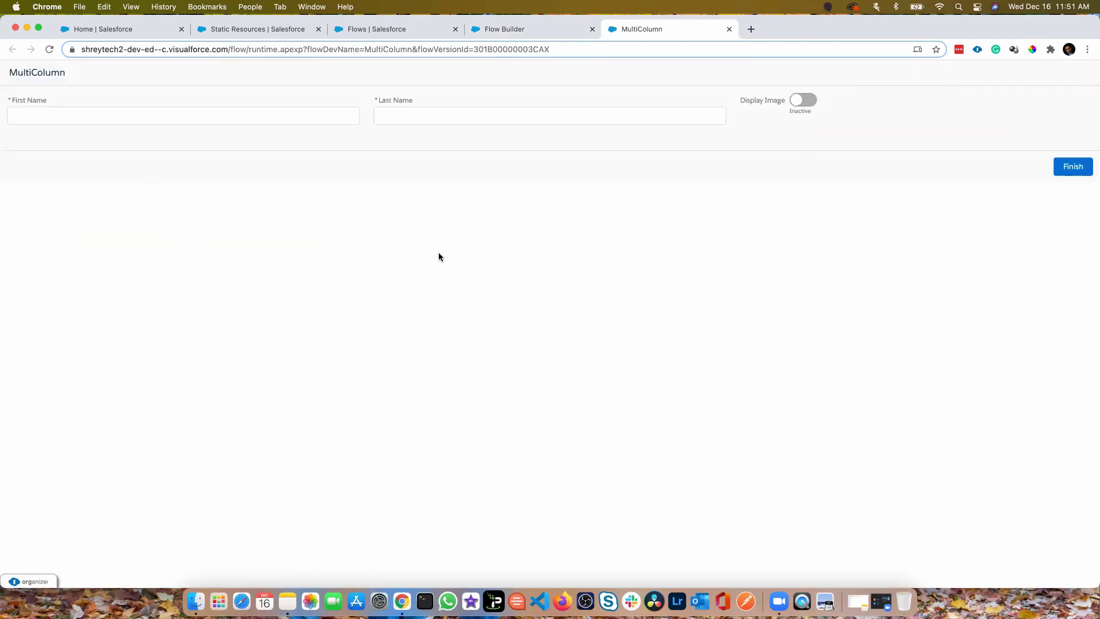
# Enter a person's first name and last name in the First Name and Last Name fields
pyautogui.click(285, 118)
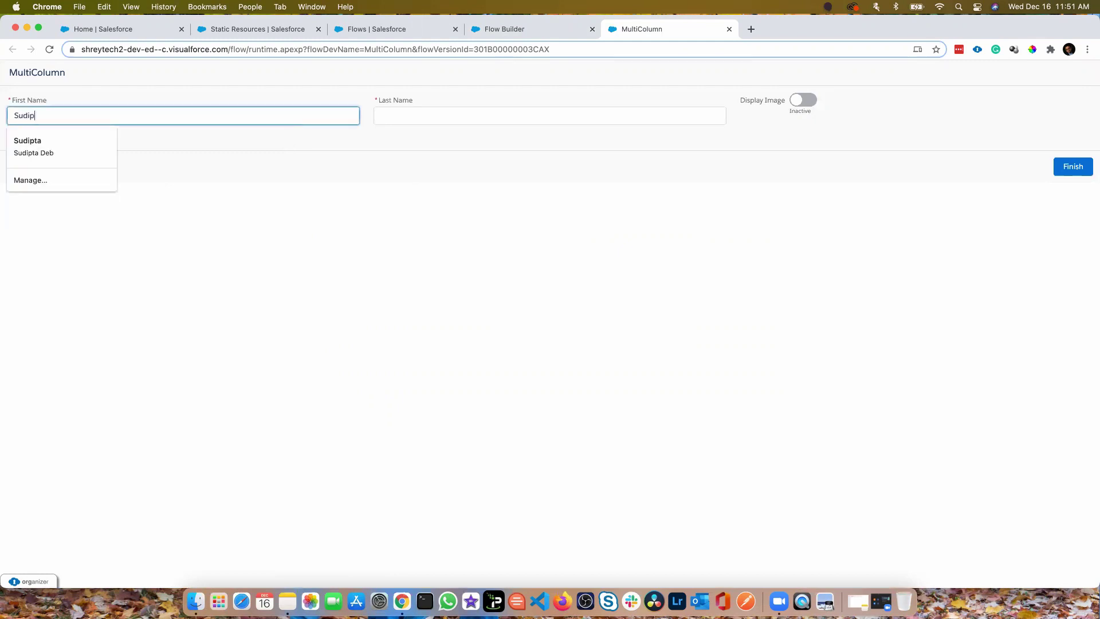
pyautogui.press('Tab')
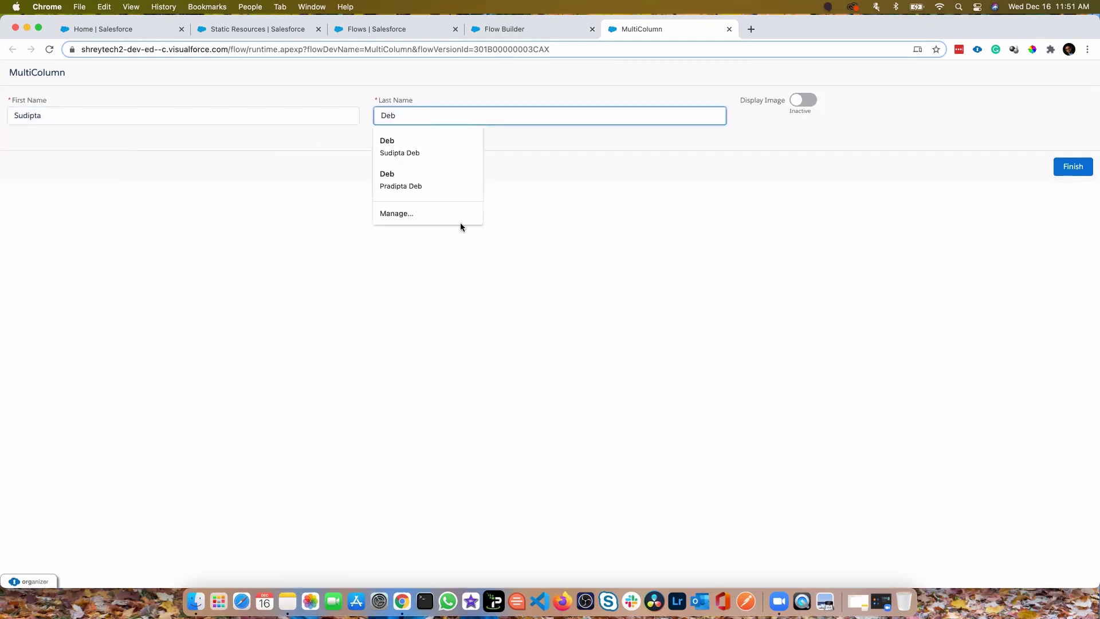
pyautogui.click(183, 136)
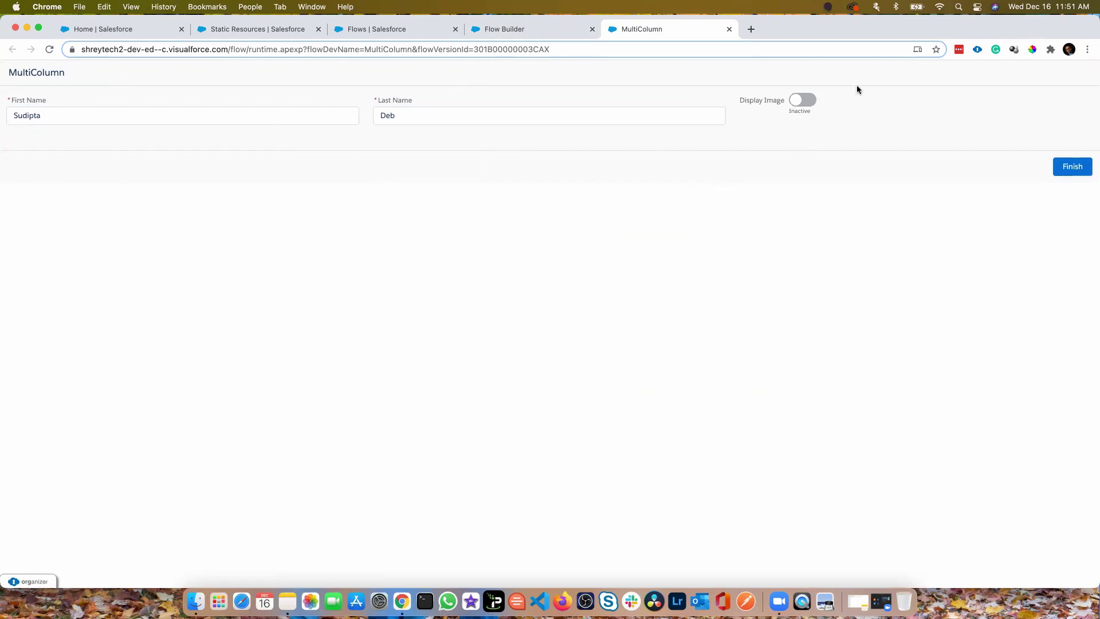
pyautogui.click(805, 100)
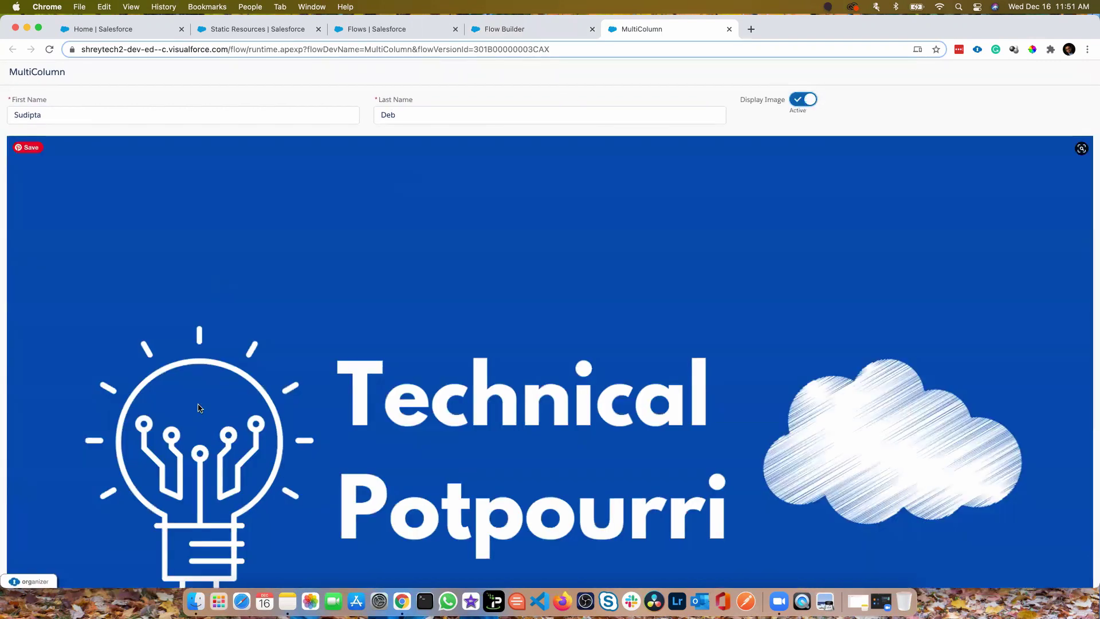
pyautogui.scroll(-3, 915, 354)
pyautogui.scroll(3, 914, 352)
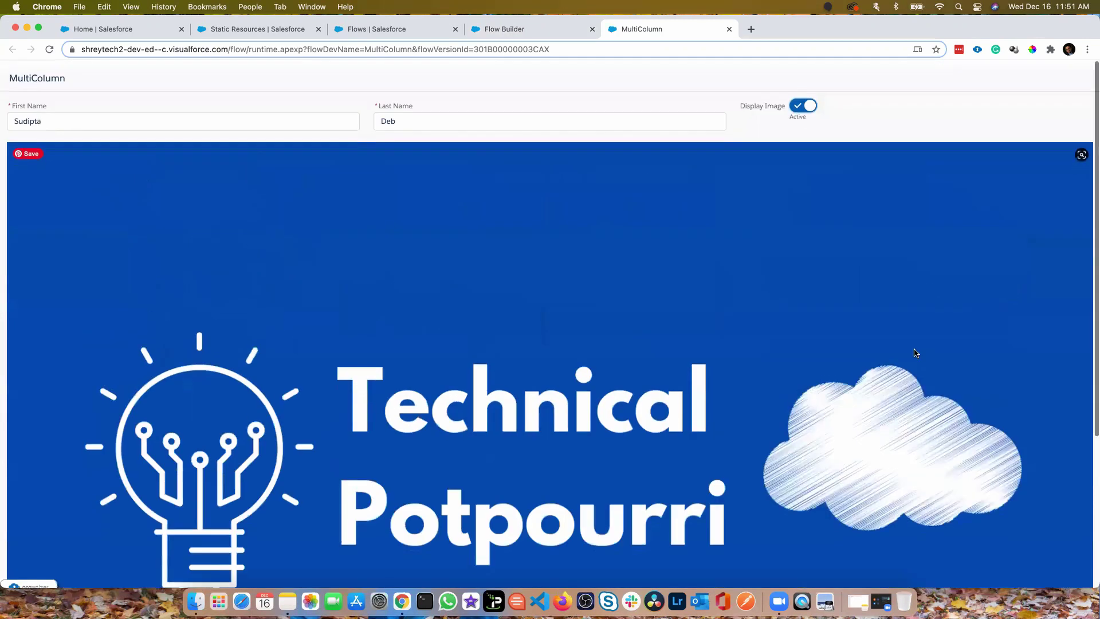
pyautogui.press('super+minus')
pyautogui.press('super+minus')
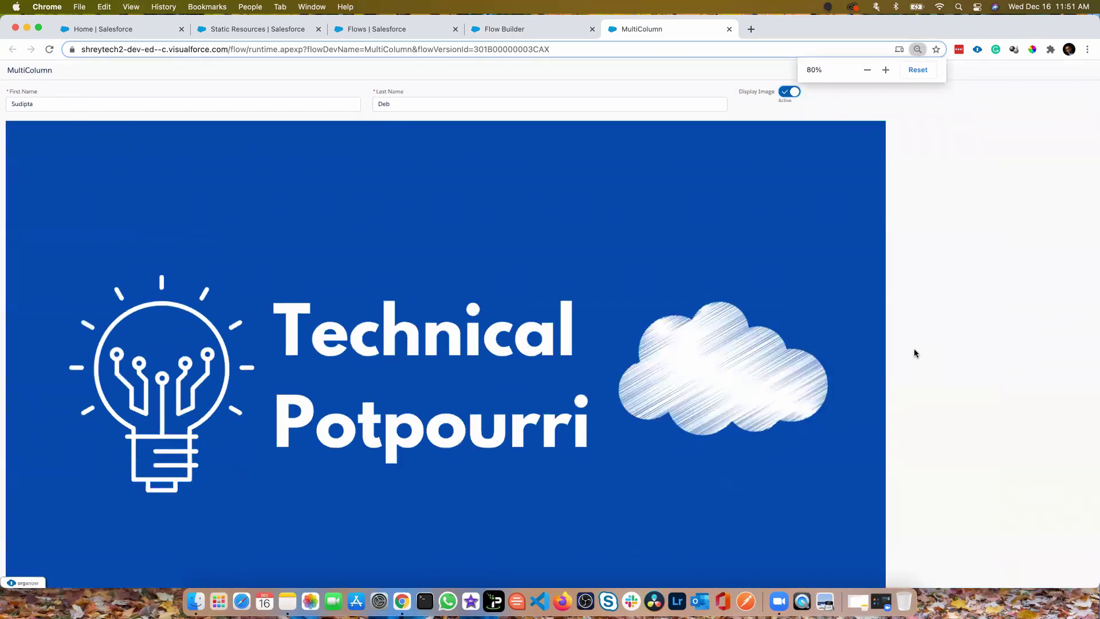
pyautogui.press('super+0')
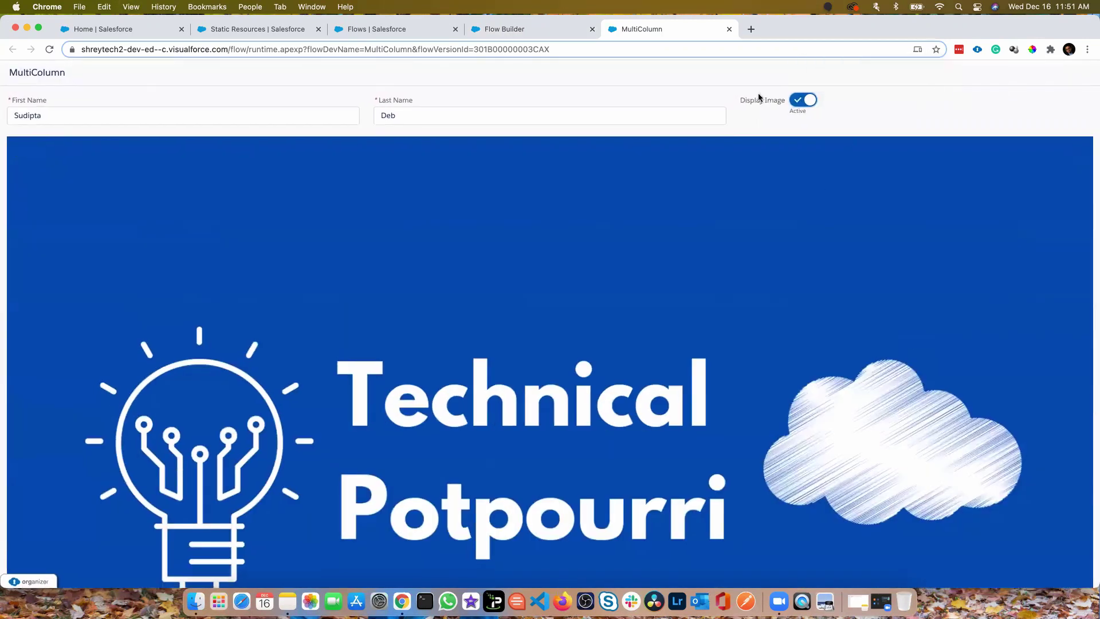
pyautogui.click(798, 102)
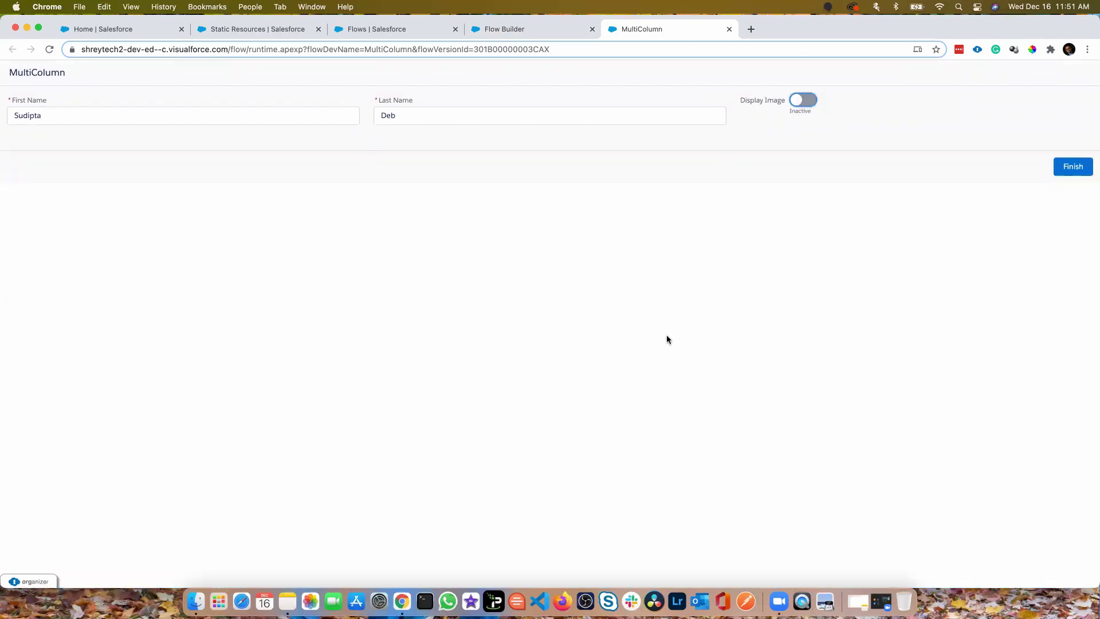
pyautogui.click(797, 101)
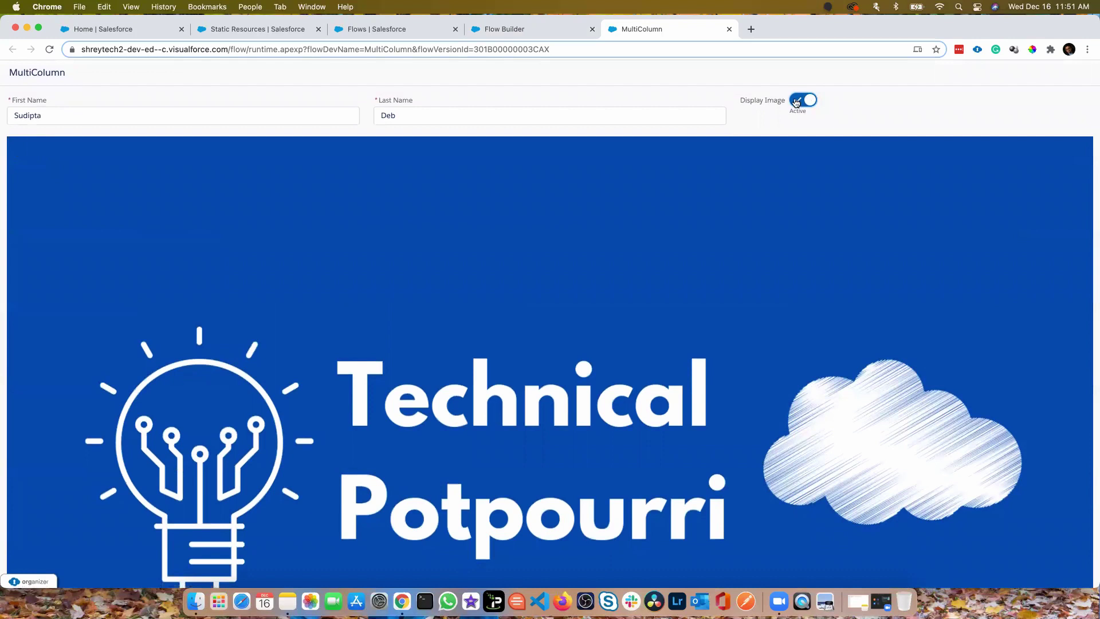
pyautogui.click(797, 102)
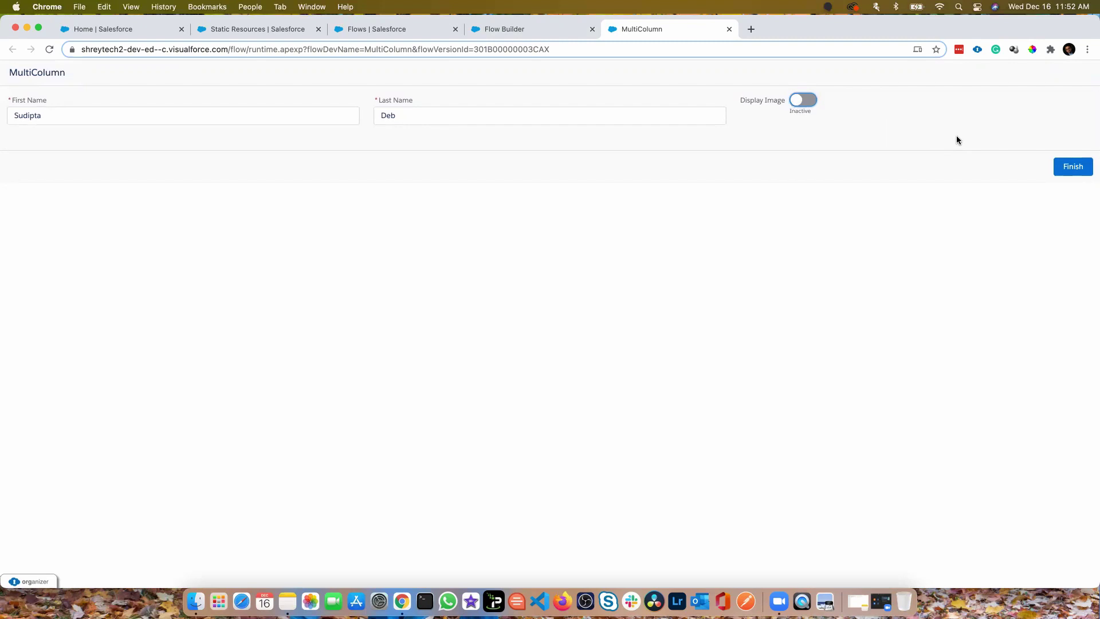
pyautogui.click(1077, 167)
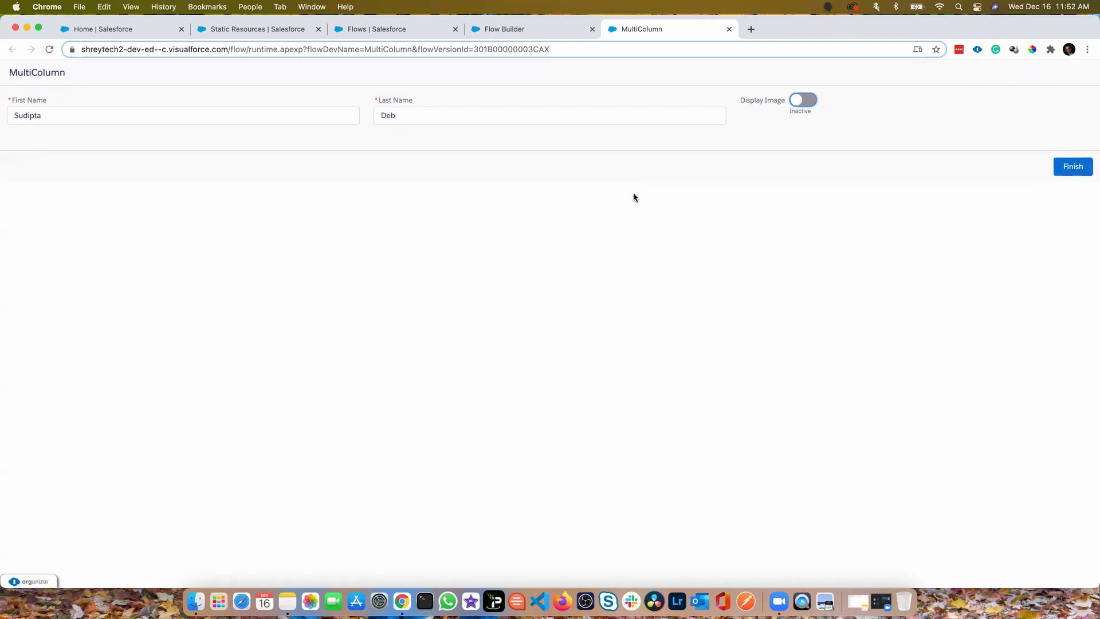